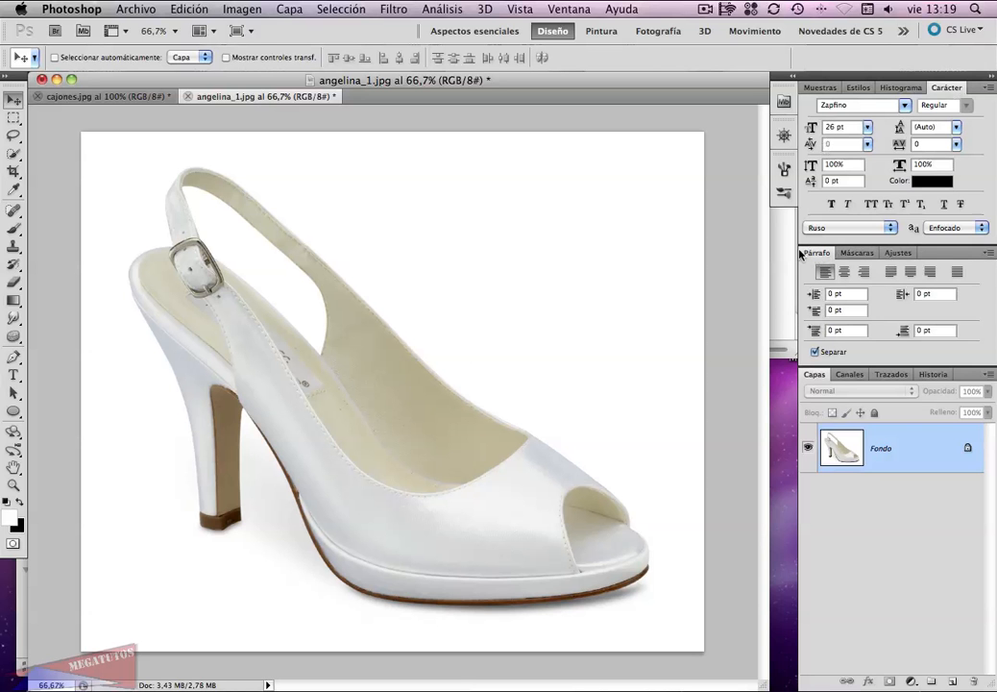
click(577, 12)
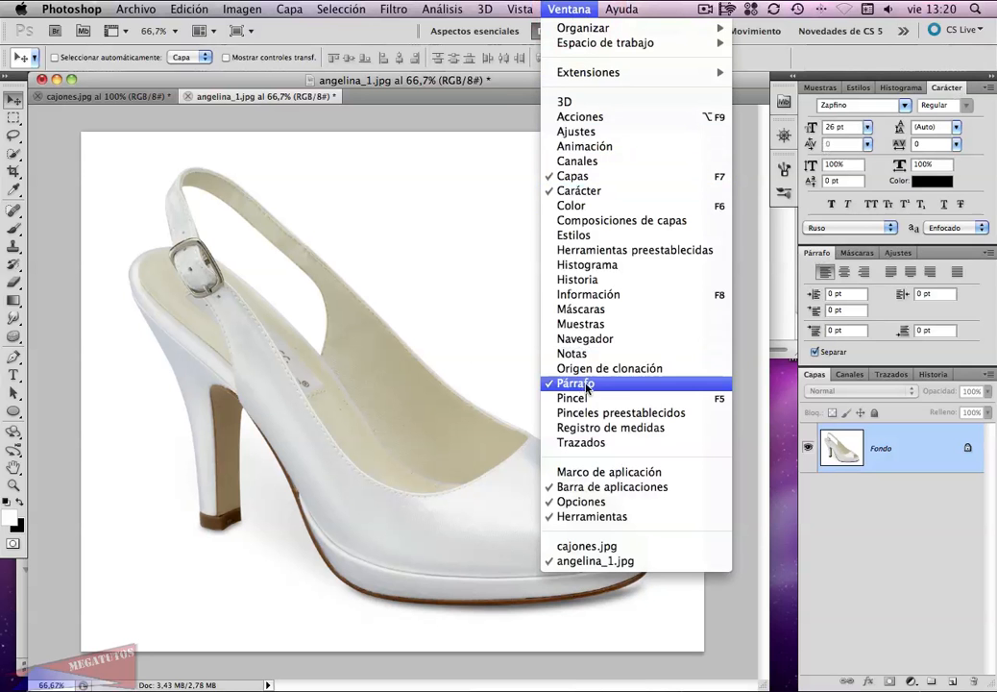
click(468, 251)
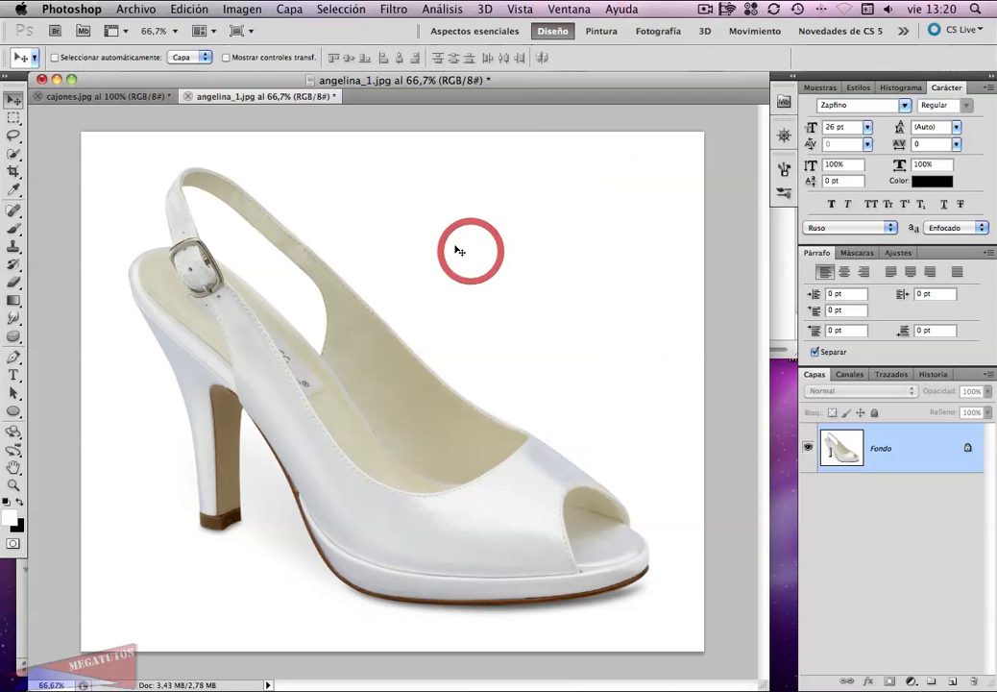
Step: Add a paragraph text box above the shoe containing "zapato promocional" in Zapfino Regular, 26 pt
click(14, 376)
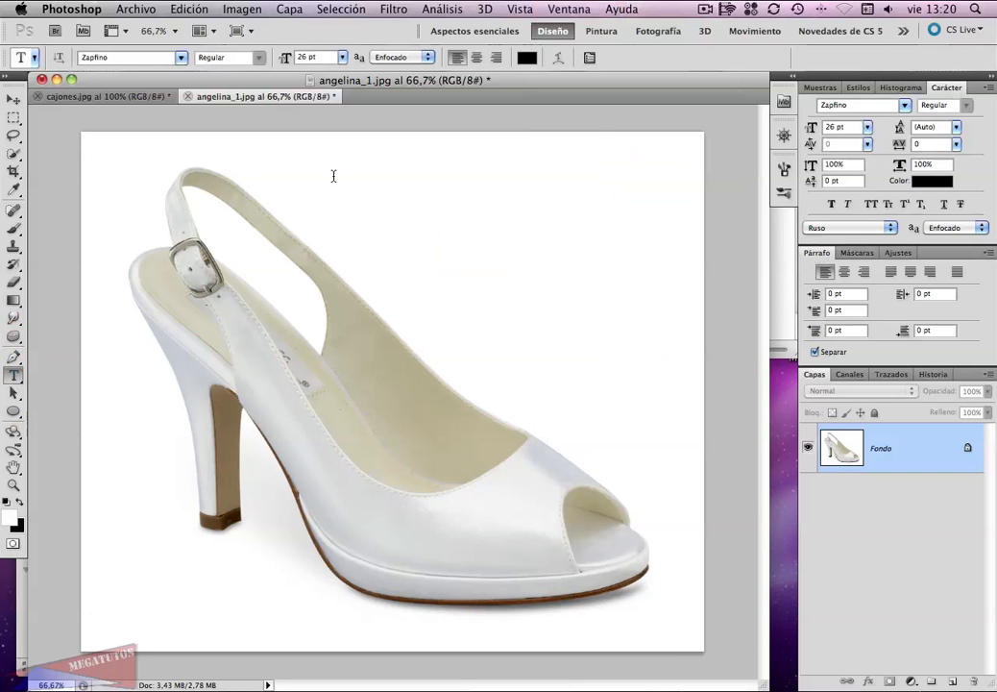
drag(337, 165, 601, 220)
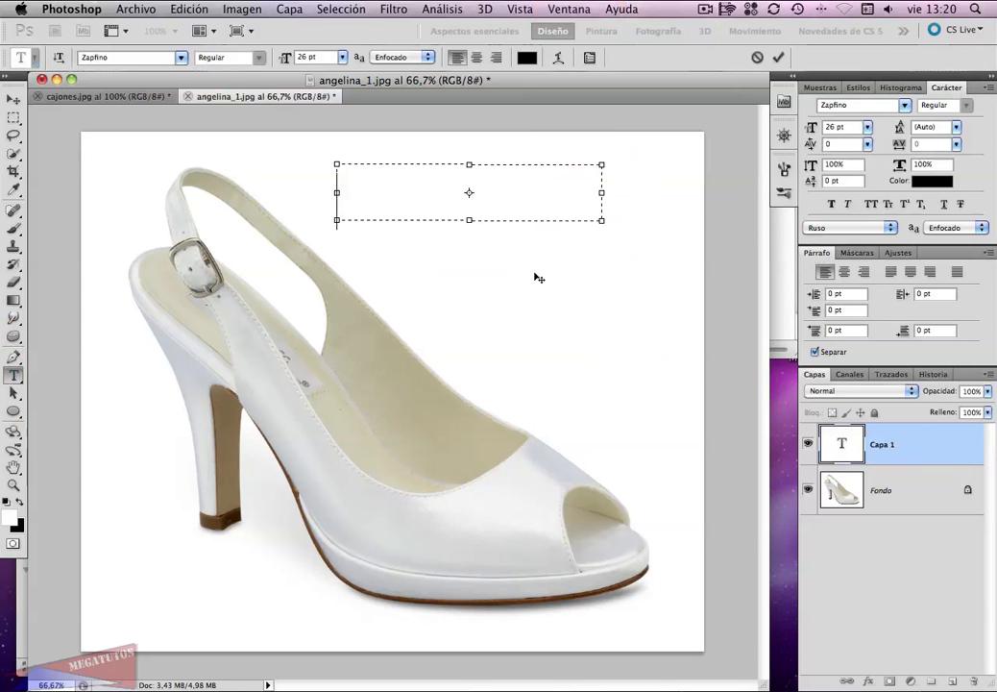
text(zapato)
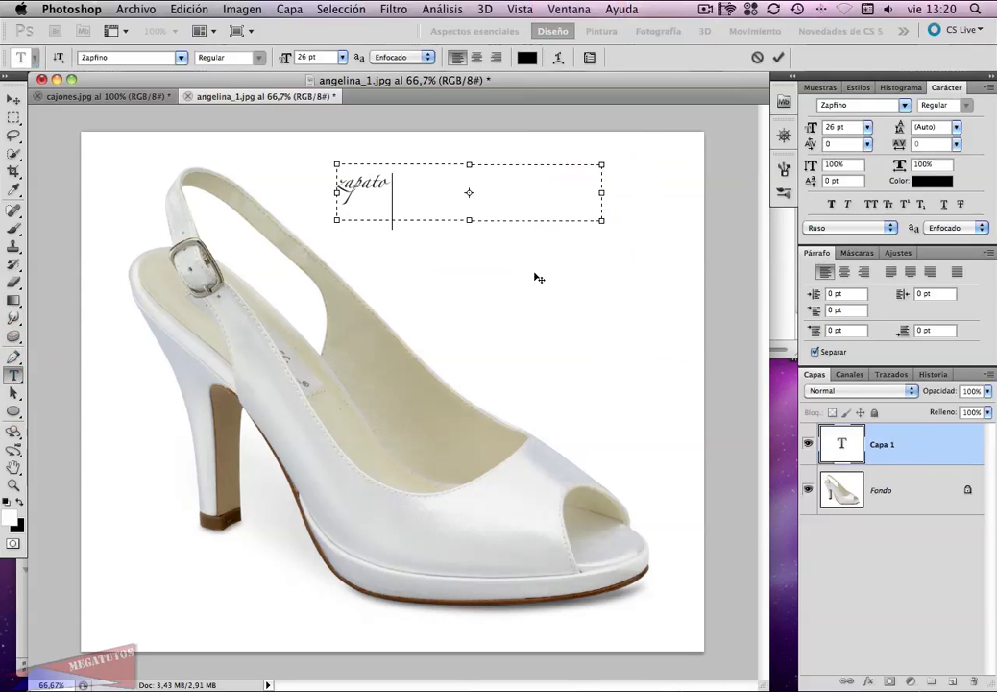
text( promoci)
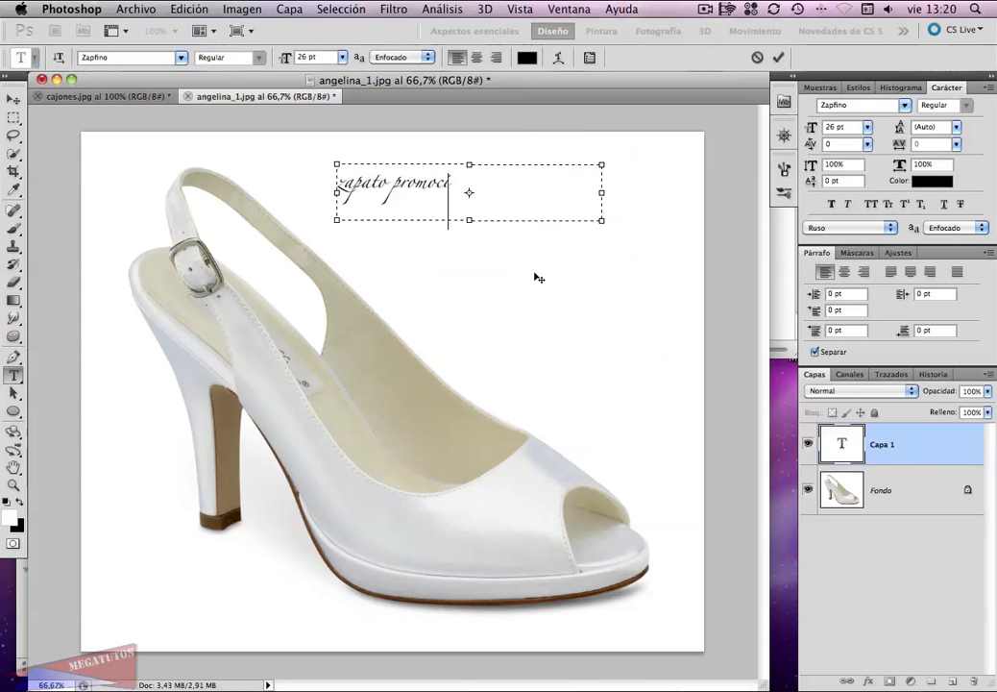
text(onal)
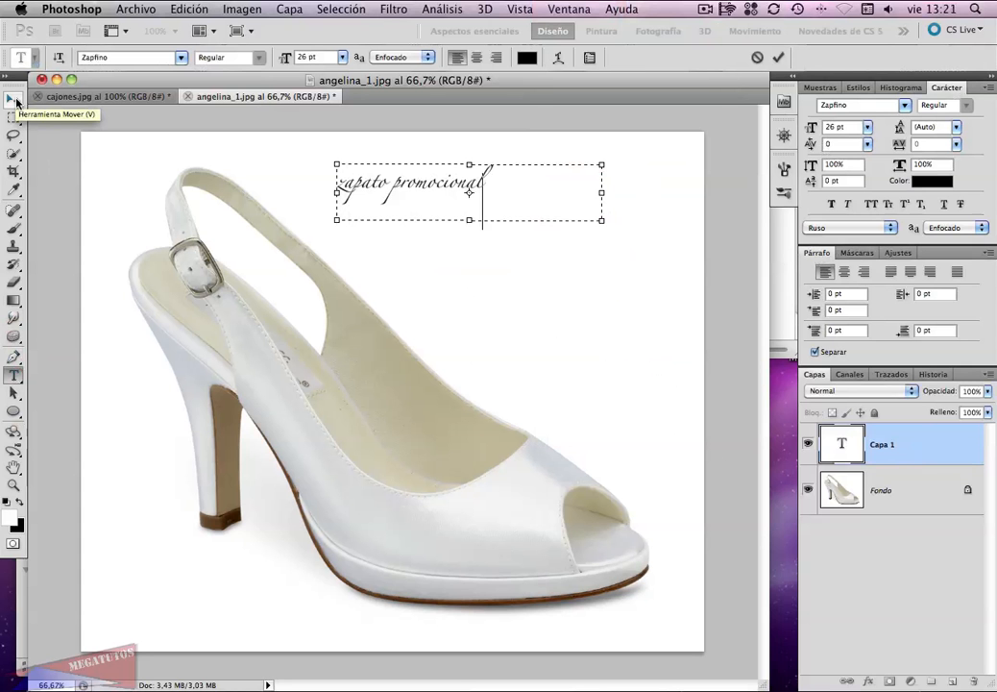
click(258, 232)
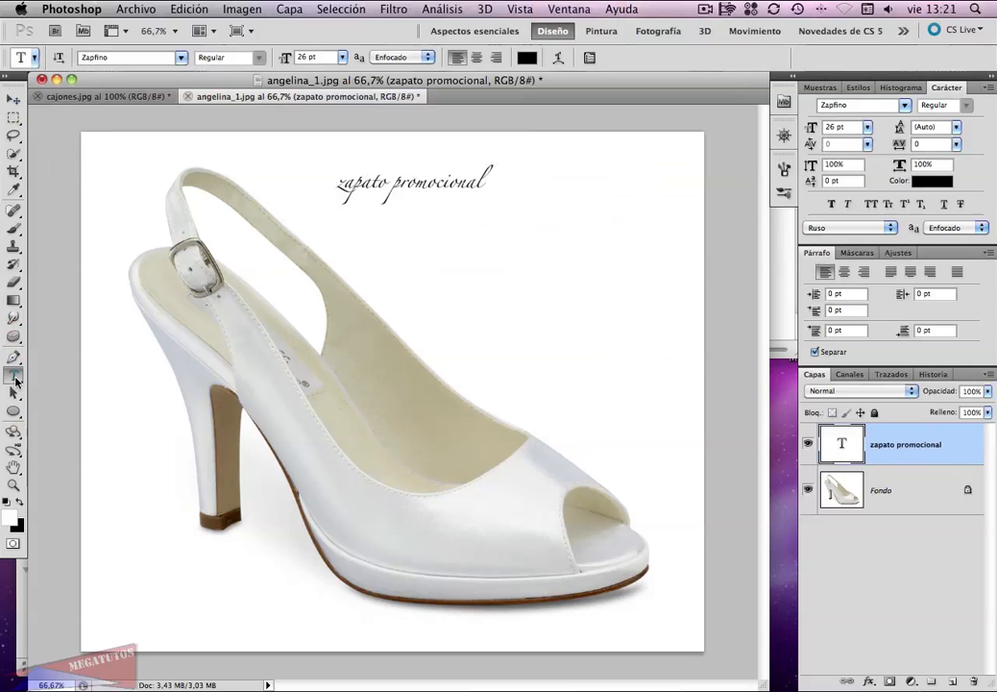
click(901, 457)
click(181, 59)
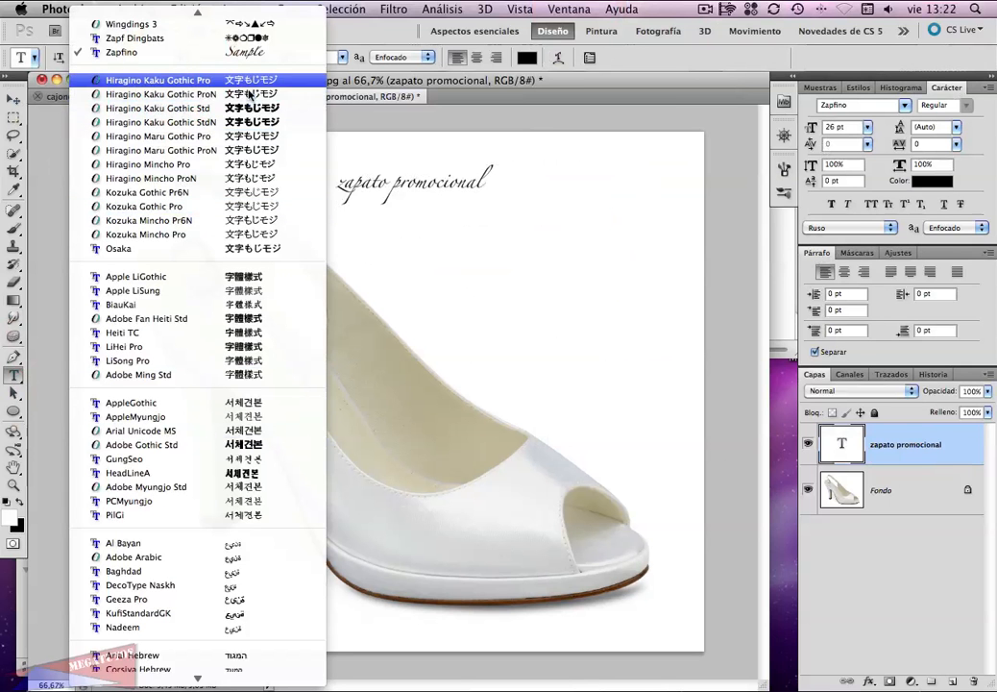
mouse_move(200, 12)
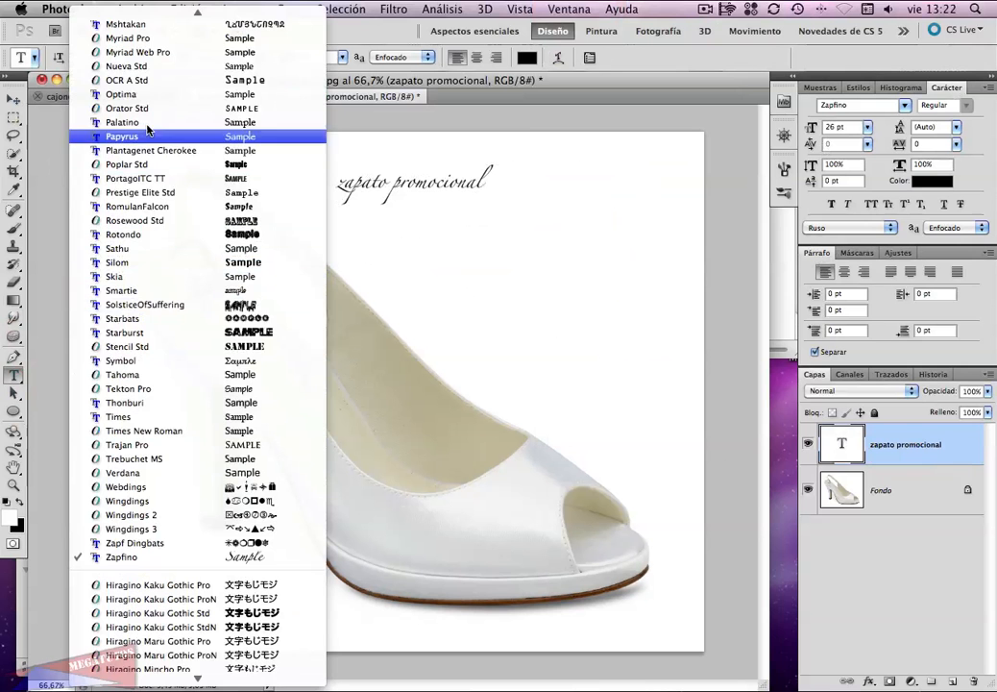
click(465, 107)
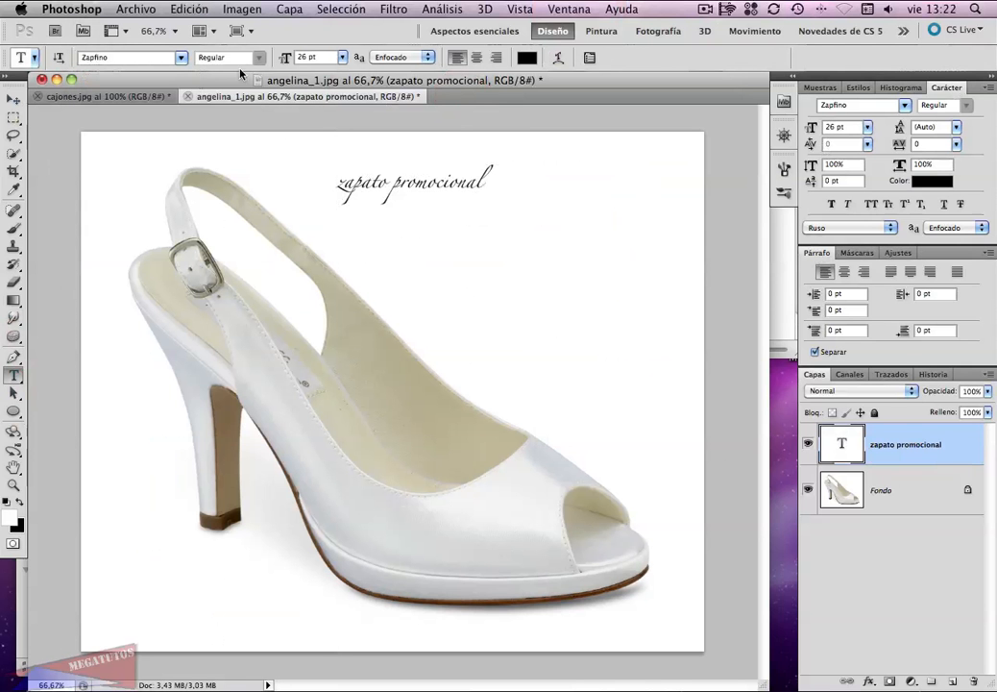
click(209, 53)
Step: Try the Redondeado and Nítido anti-aliasing methods on the "zapato promocional" text
click(428, 57)
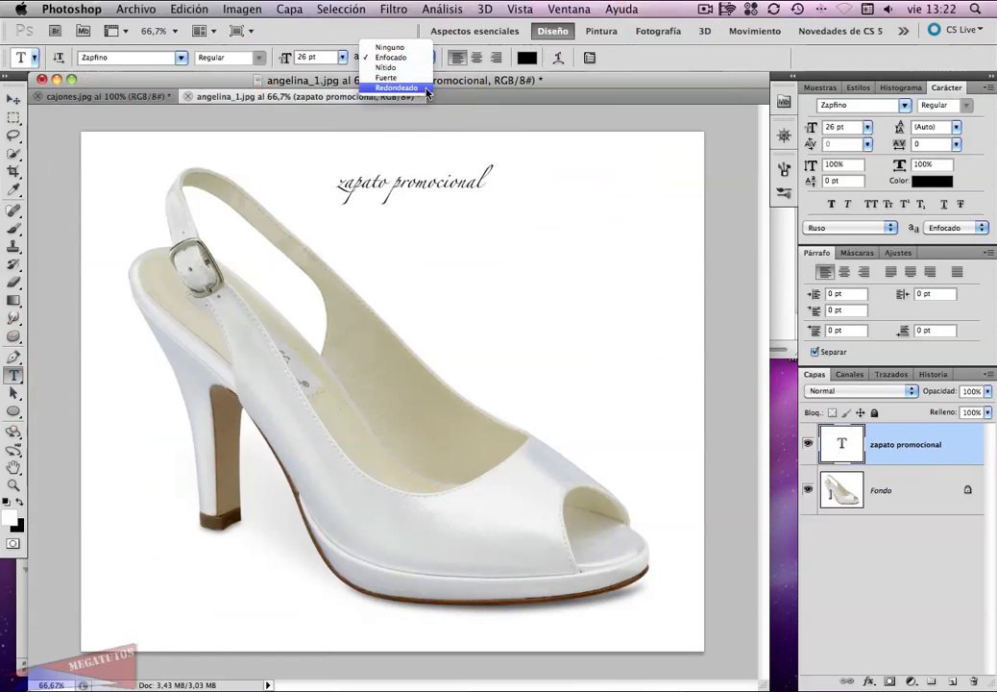
click(420, 90)
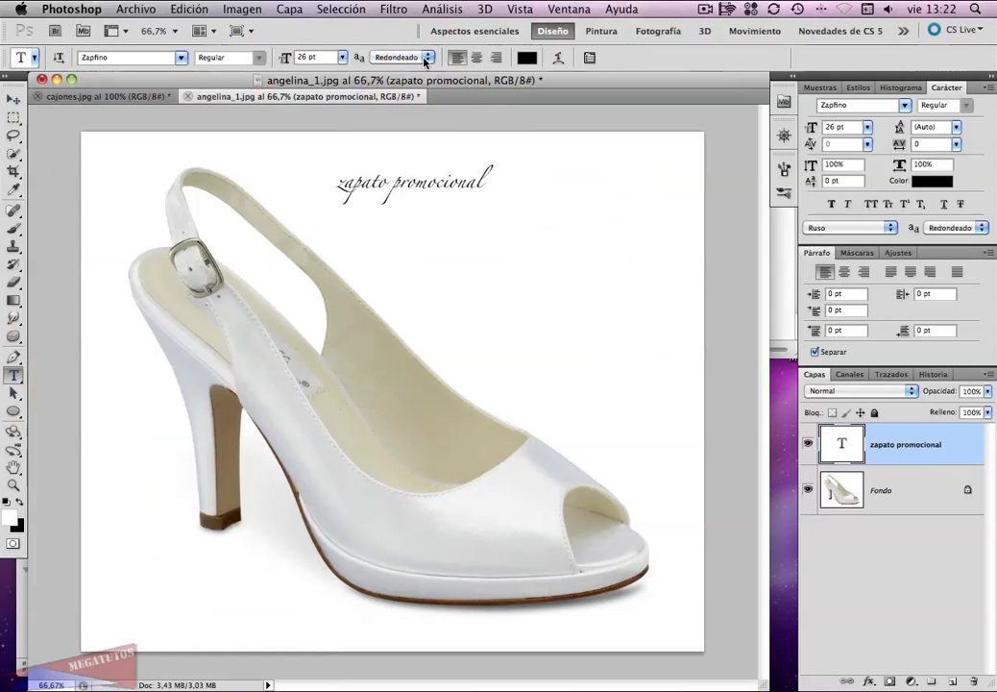
click(424, 59)
click(408, 43)
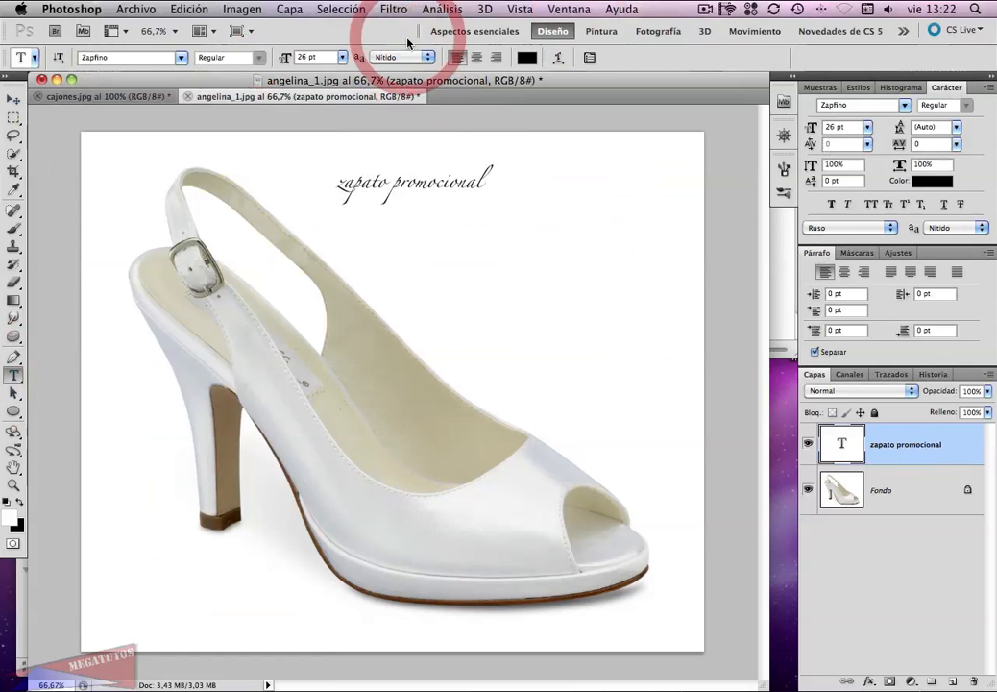
Step: Compare the Enfocado and Redondeado anti-aliasing methods on a close-up of the text
key(super+space)
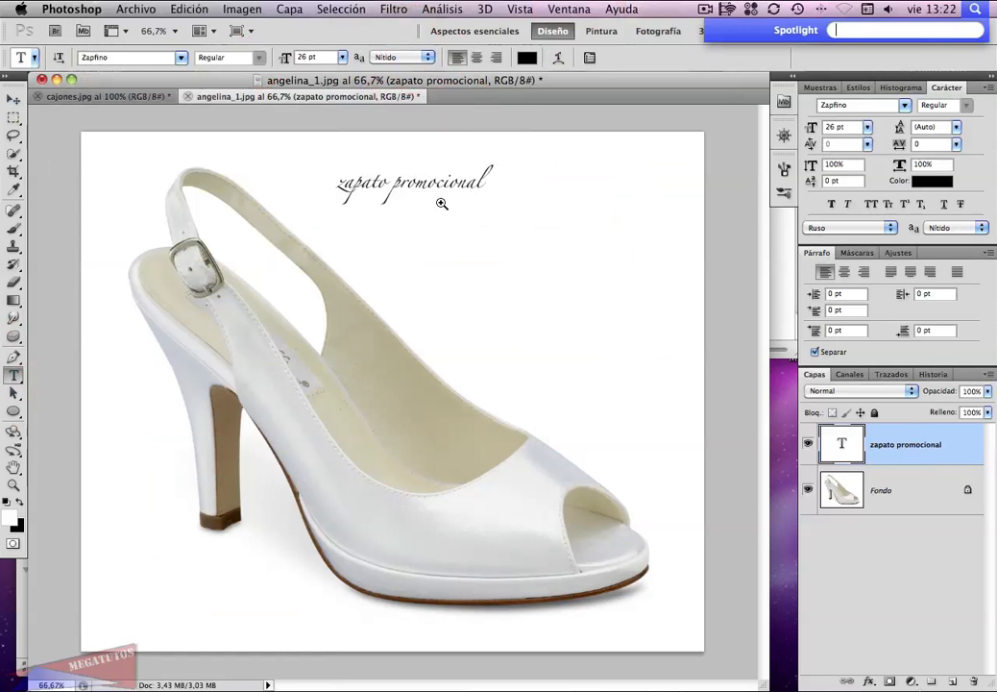
drag(443, 200, 495, 202)
drag(449, 229, 453, 307)
key(super+space)
drag(430, 250, 439, 249)
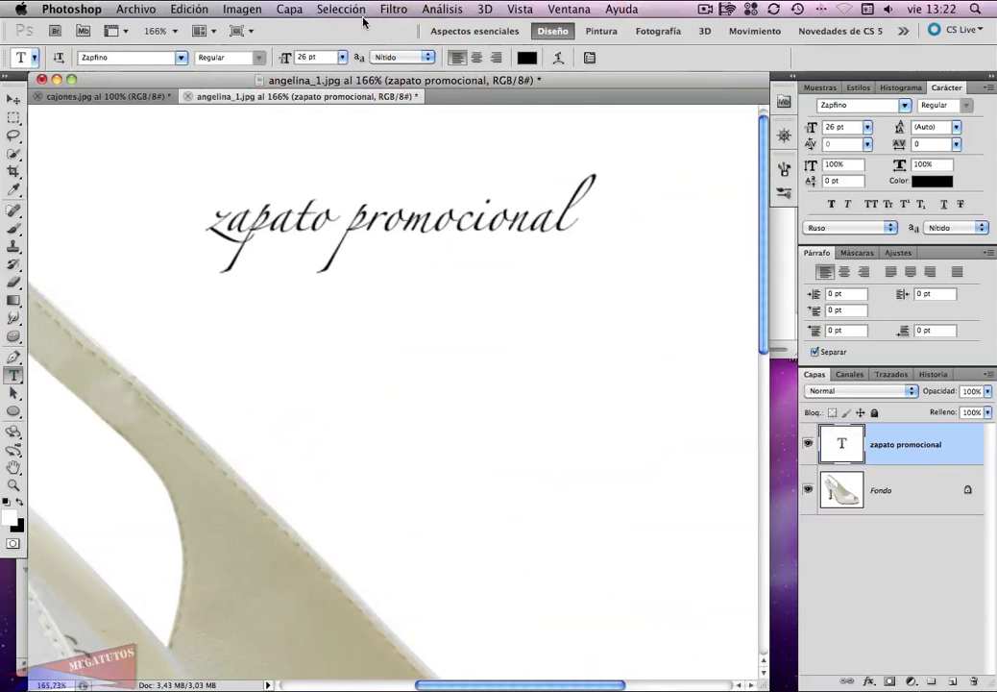
click(428, 58)
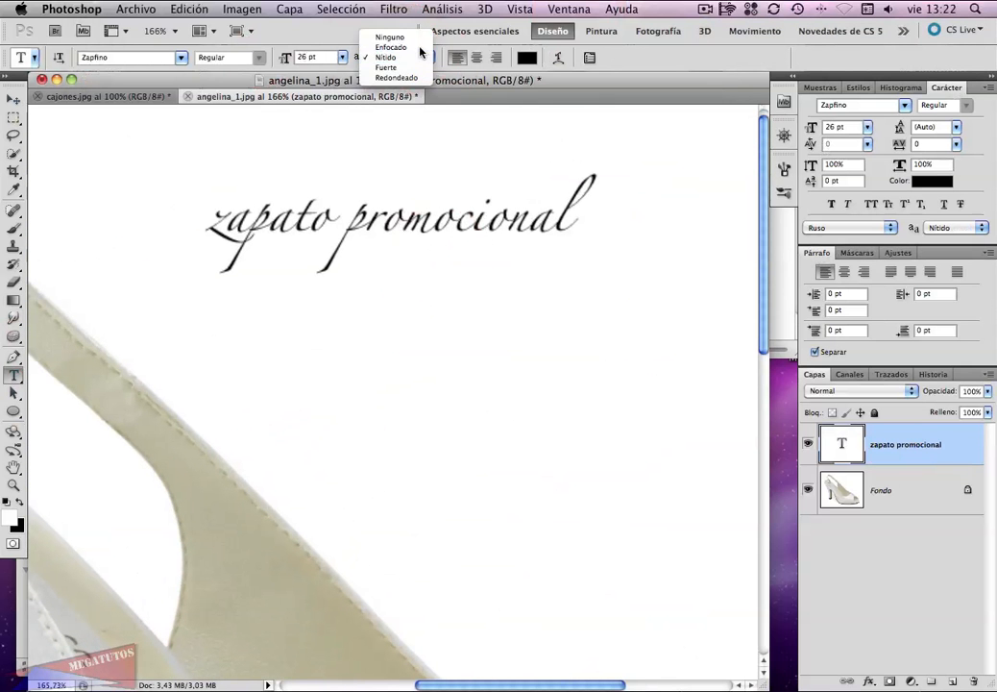
click(420, 48)
click(428, 58)
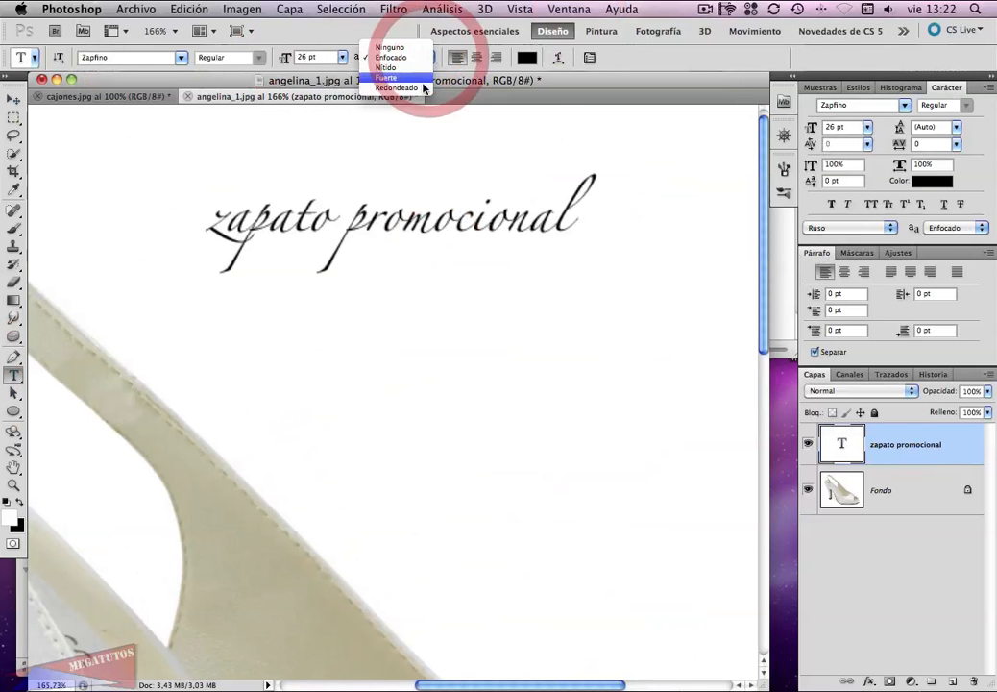
click(420, 91)
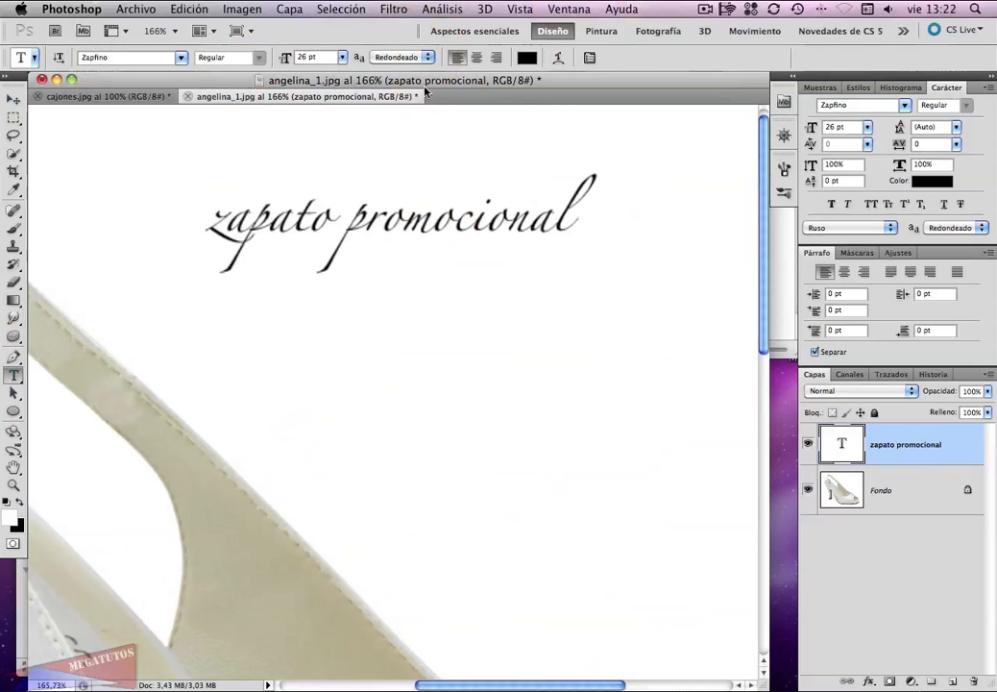
Step: Compare the Fuerte, Nítido and Ninguno anti-aliasing methods on the letter edges at higher magnification
drag(353, 216, 408, 215)
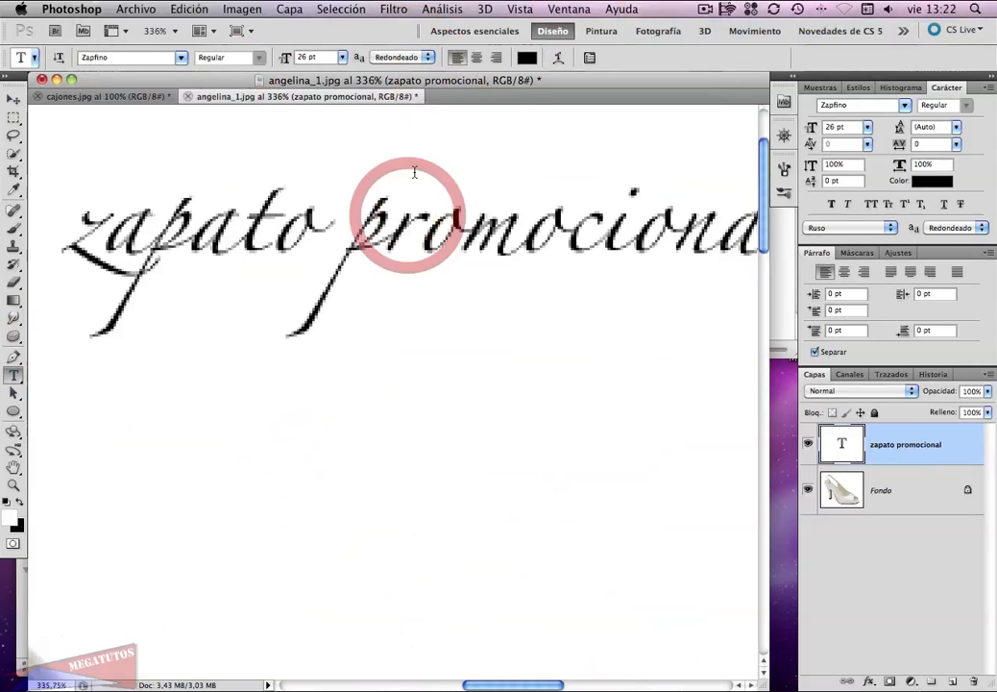
click(429, 58)
click(414, 48)
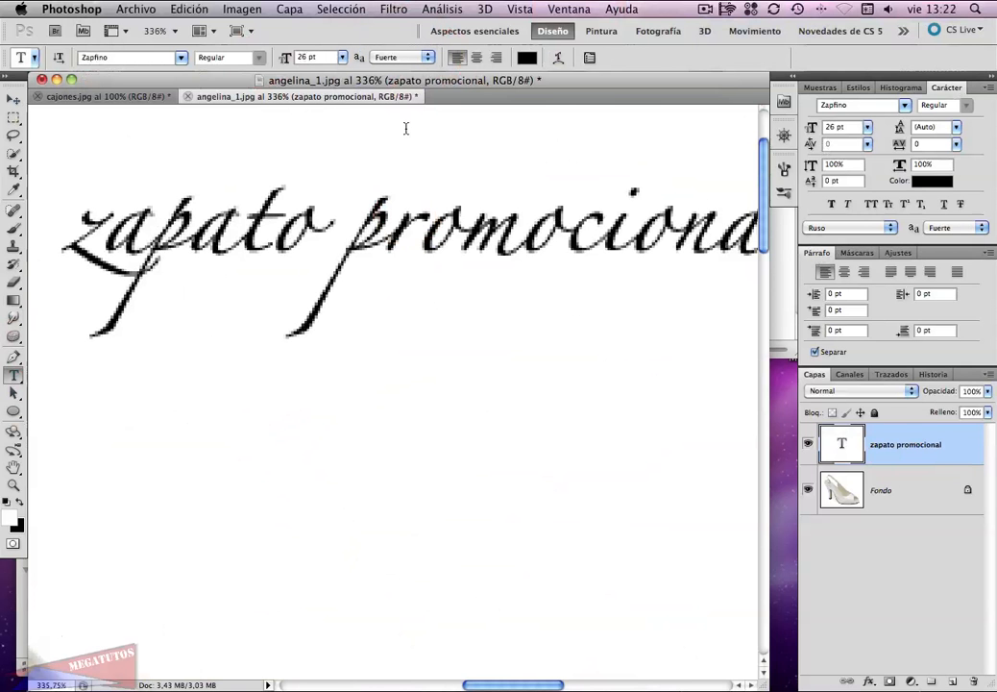
click(426, 59)
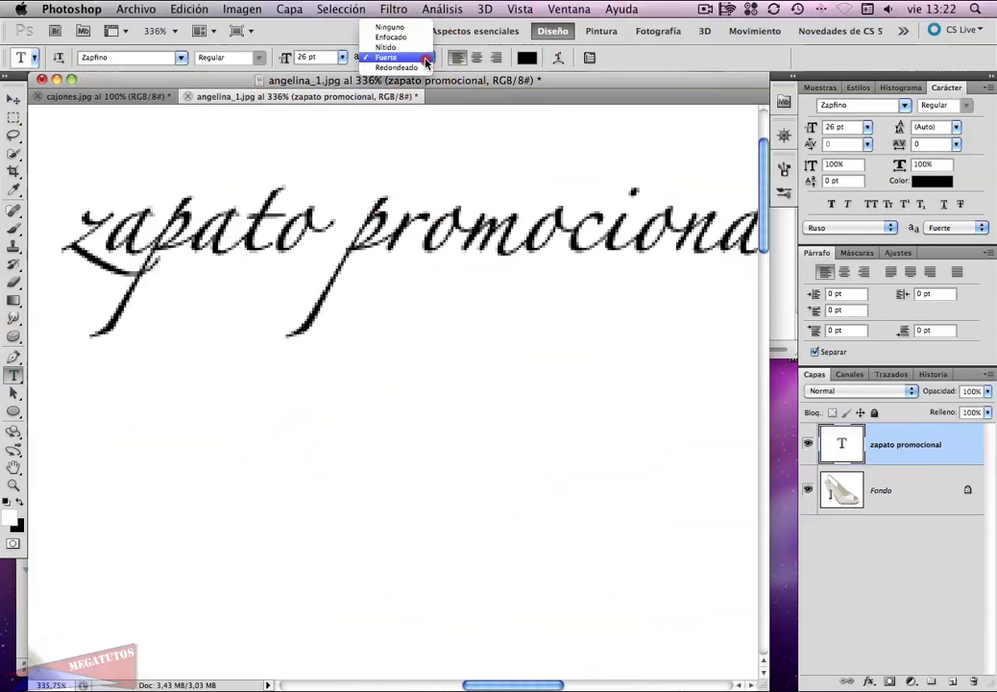
click(416, 47)
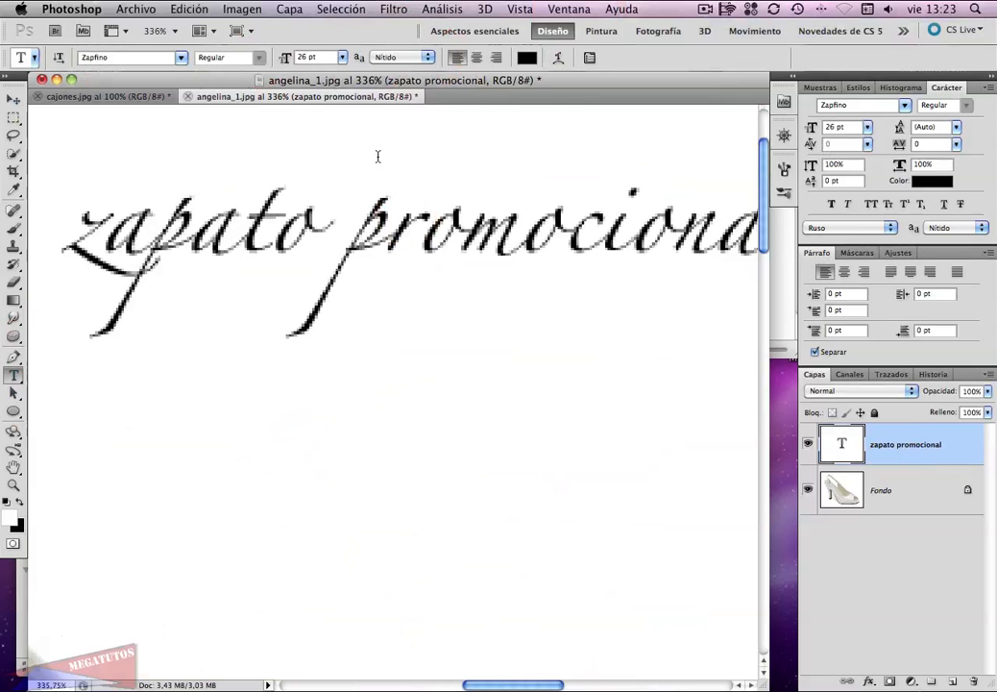
click(428, 58)
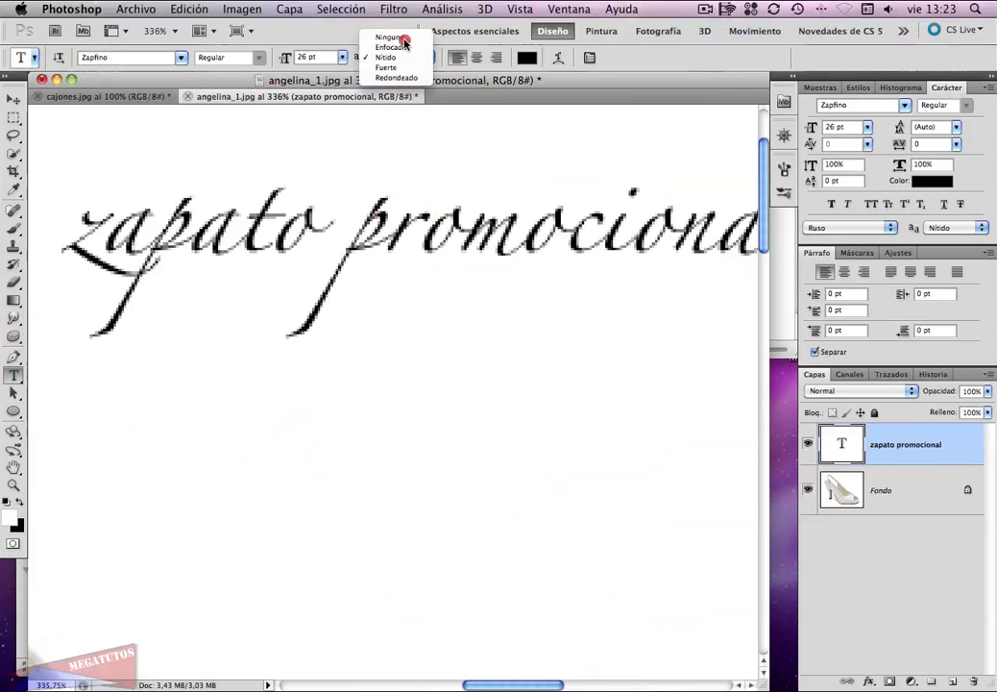
click(407, 36)
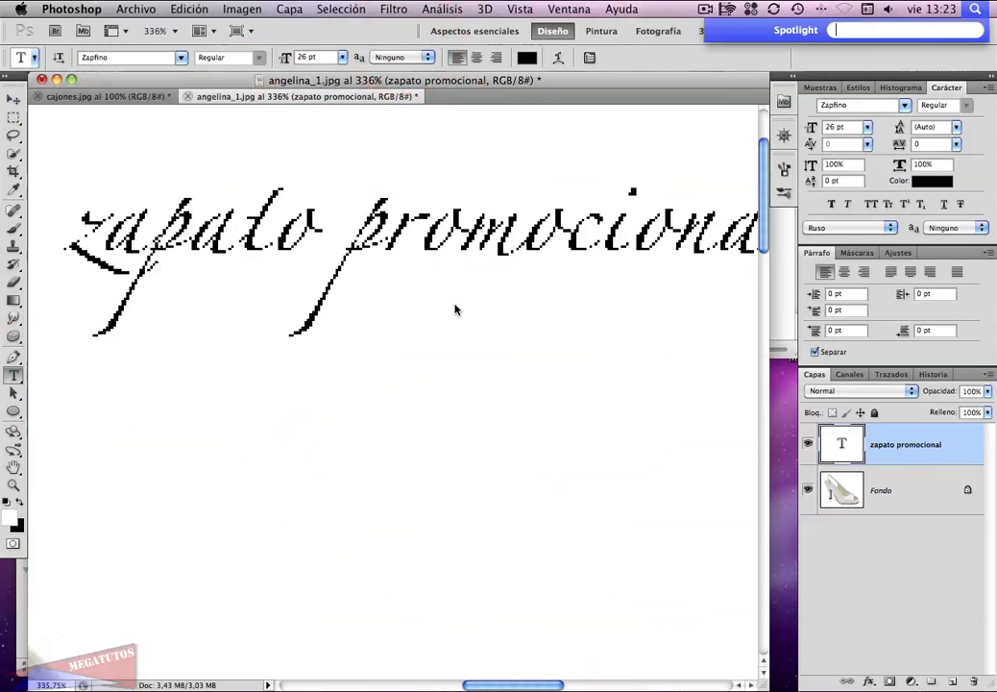
Step: Set the anti-aliasing of the "zapato promocional" text to Nítido
drag(456, 308, 396, 318)
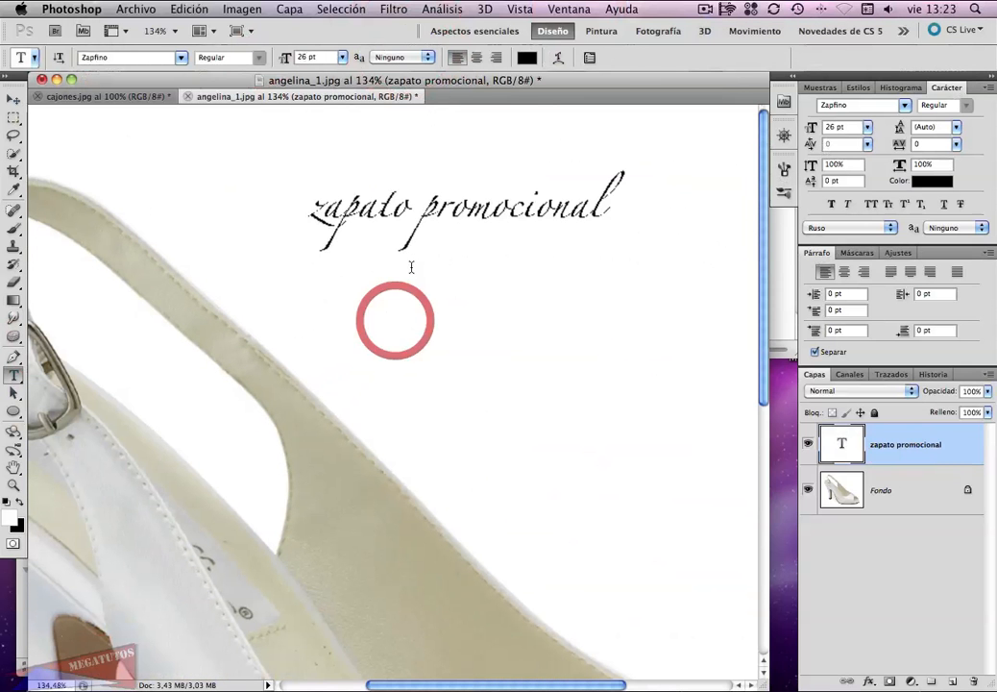
click(422, 58)
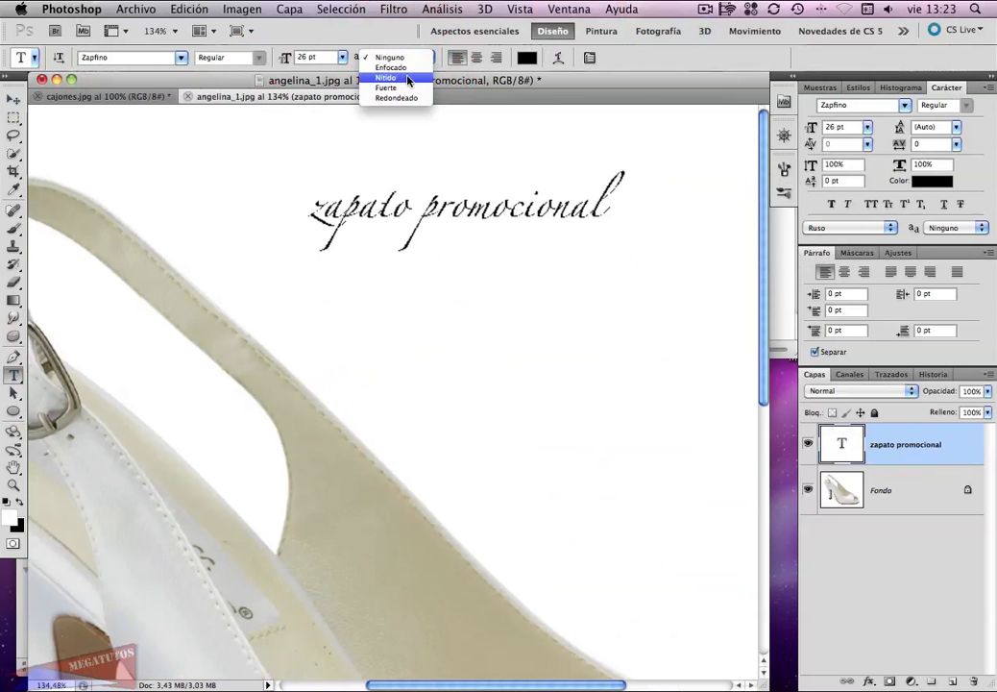
click(398, 78)
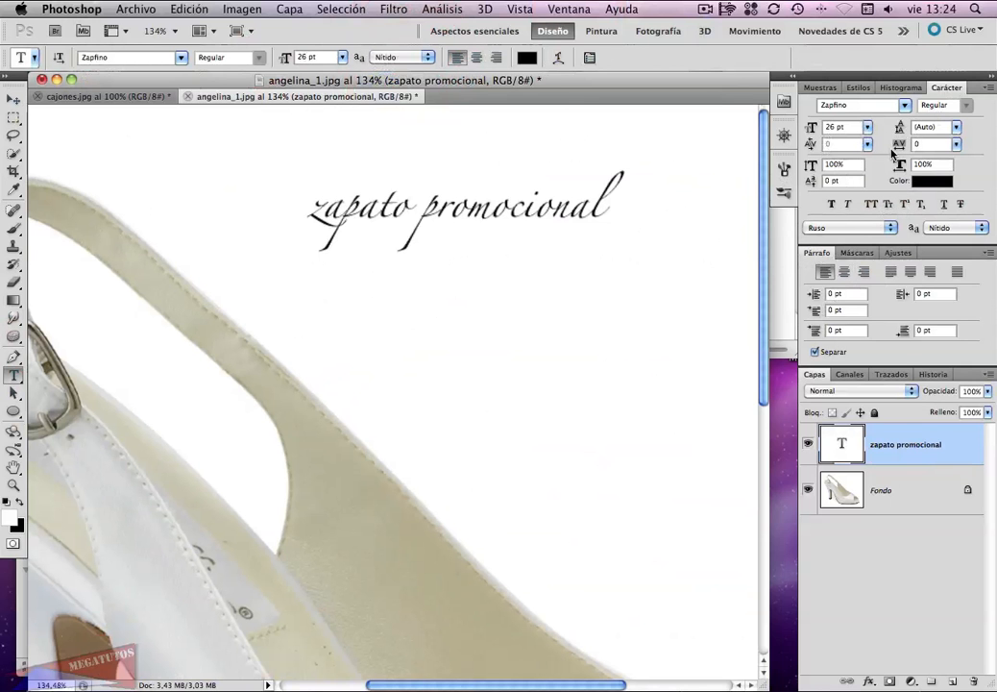
Step: Set the text layer's tracking to 160 and its font size to 25 pt
mouse_move(899, 144)
mouse_down()
mouse_move(882, 149)
mouse_move(910, 149)
mouse_move(897, 146)
mouse_up()
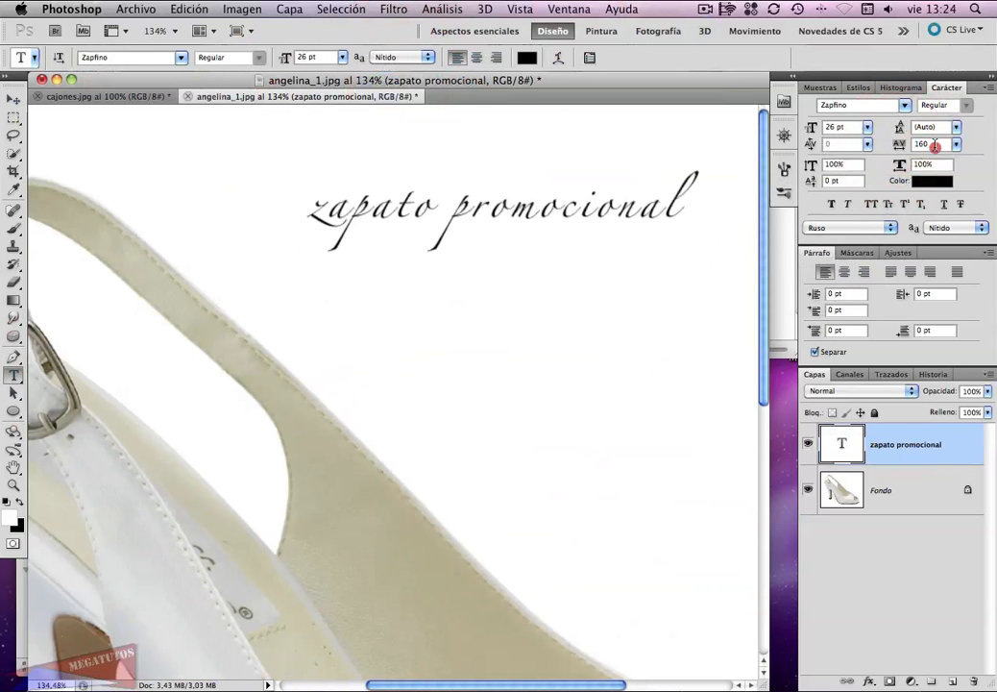
click(931, 144)
click(885, 143)
drag(812, 130, 810, 133)
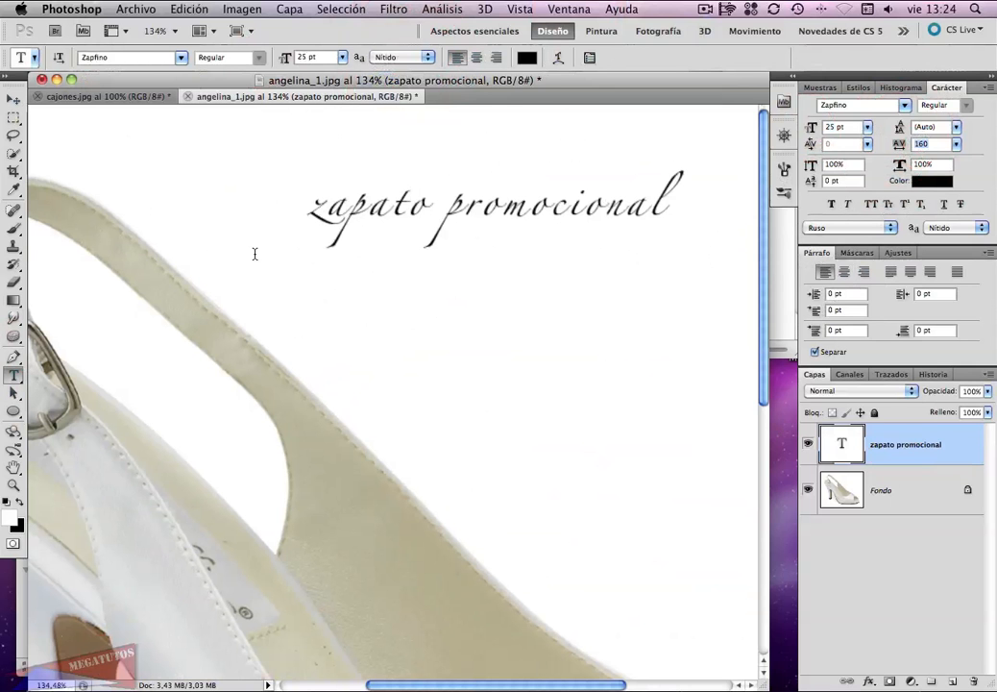
Step: Try a 29 pt font size on the letters "romocional" in the caption and set them back to 25 pt
click(596, 200)
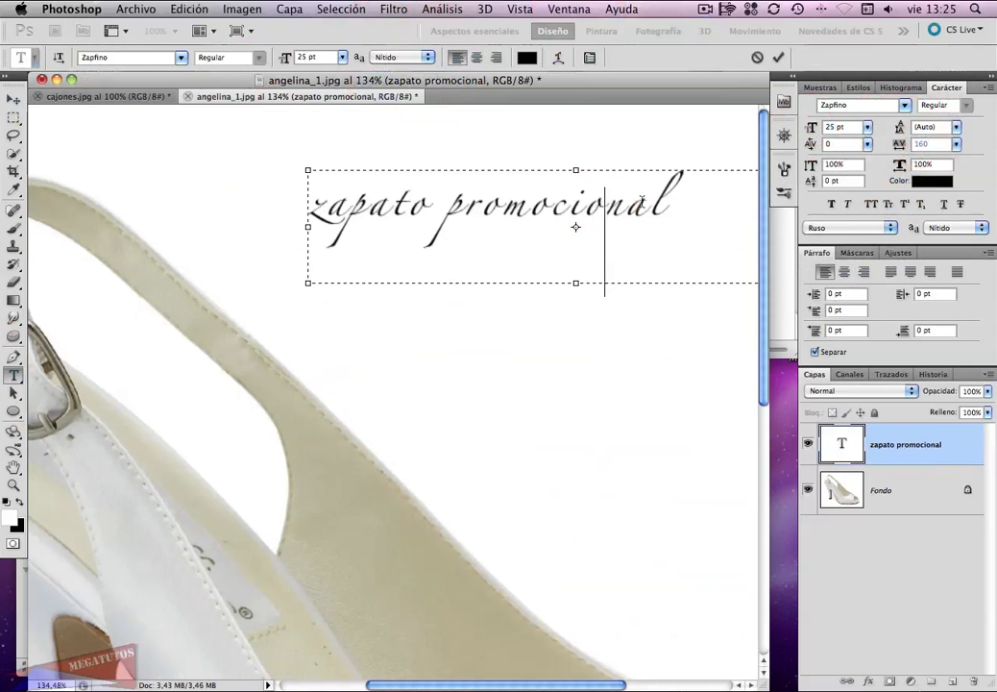
drag(670, 208, 463, 209)
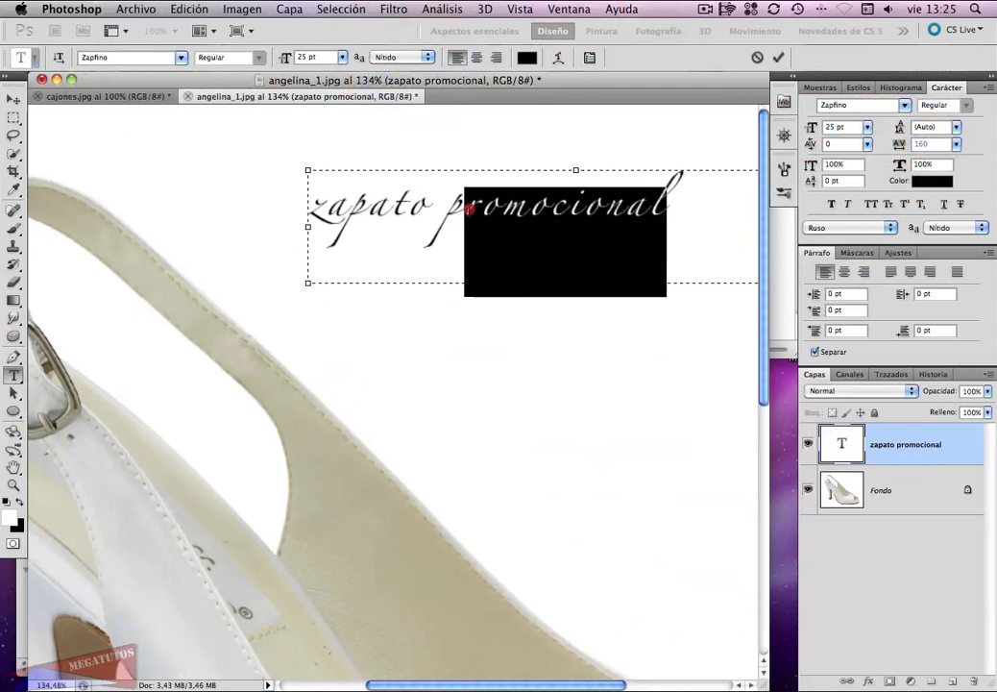
click(842, 126)
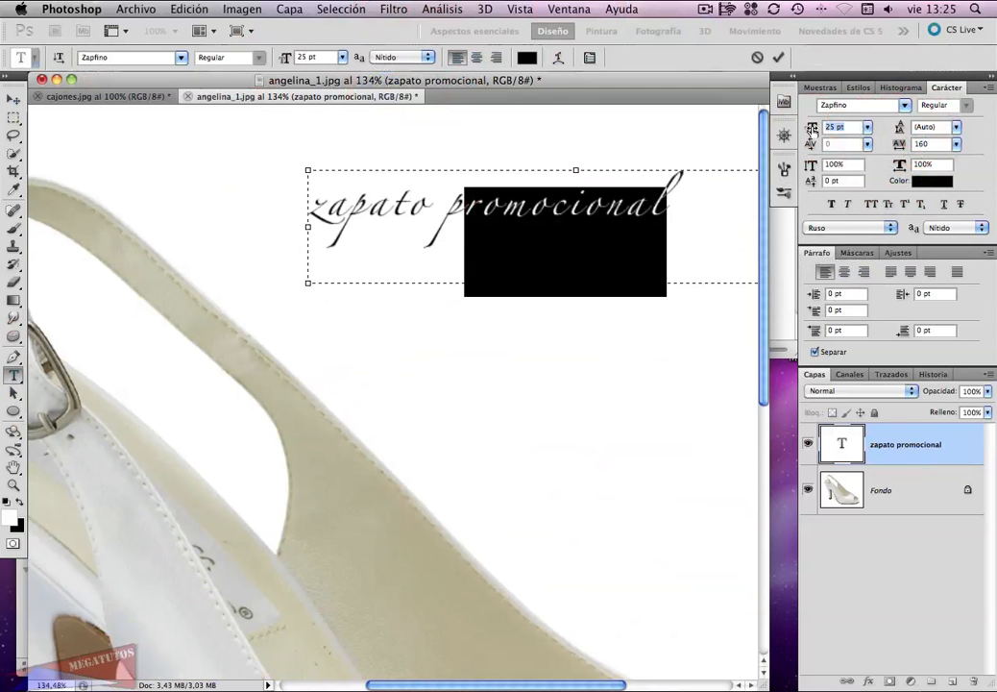
text(29)
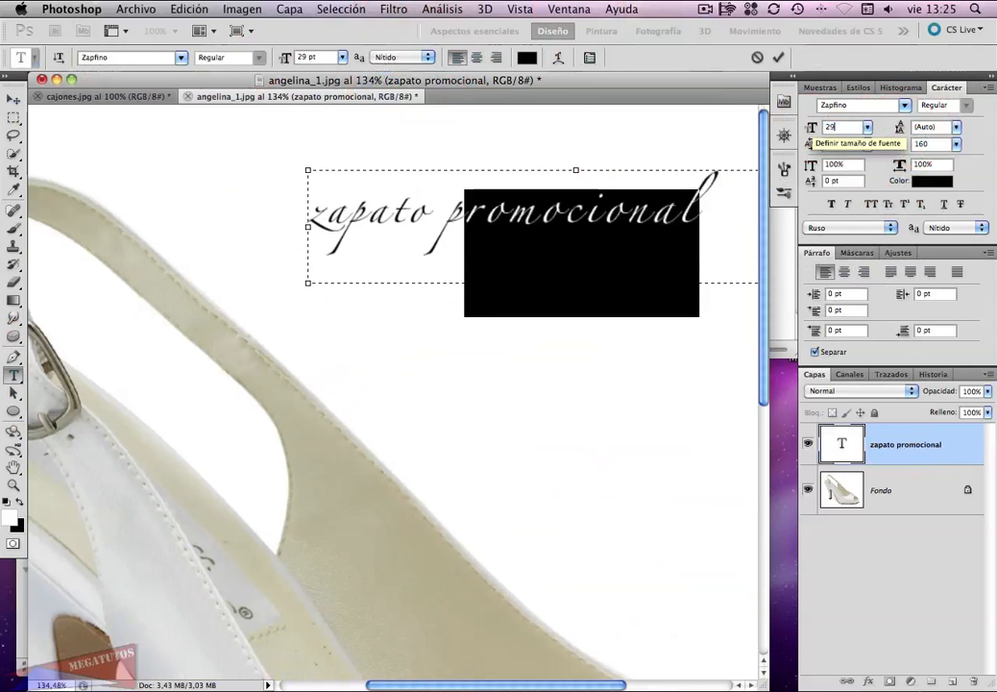
key(BackSpace)
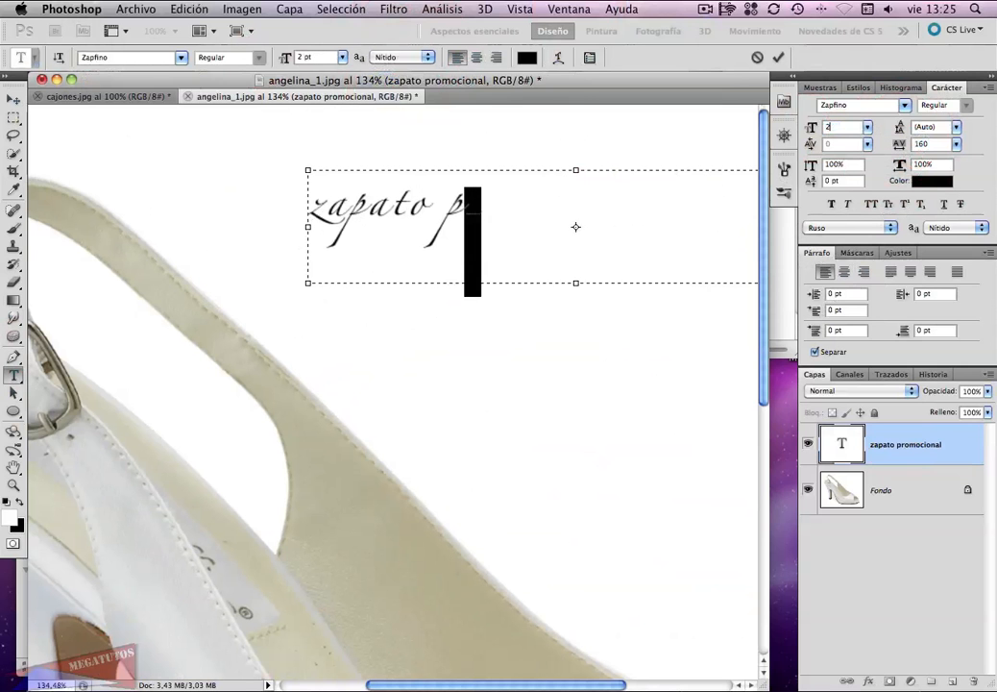
text(5)
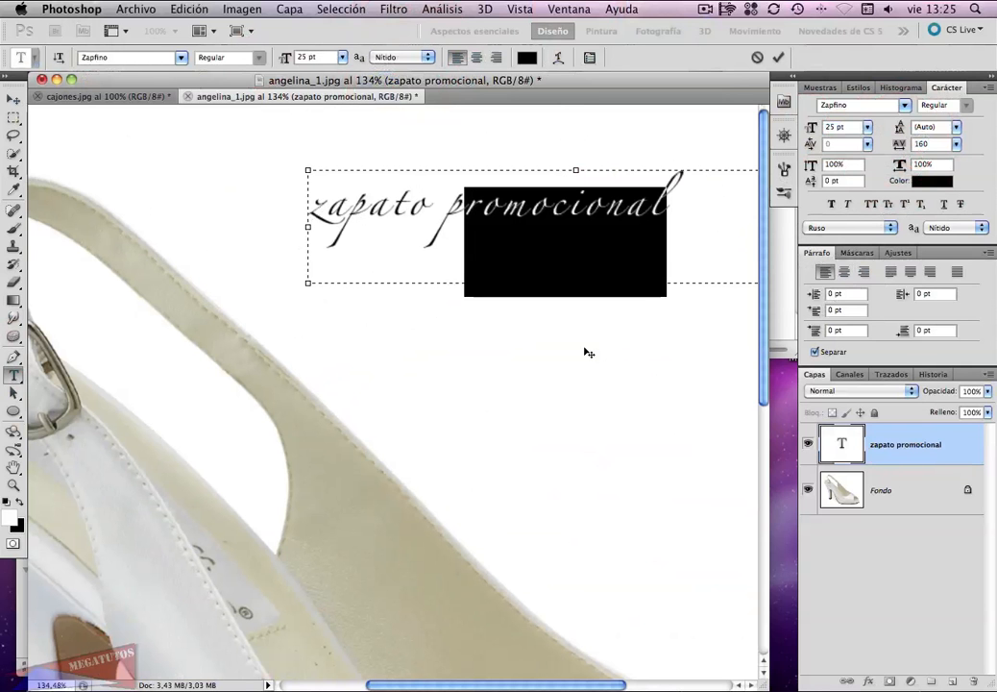
Step: Try adding the word "ejemplo" at 10 pt after "zapato promocional" and remove it again
click(690, 211)
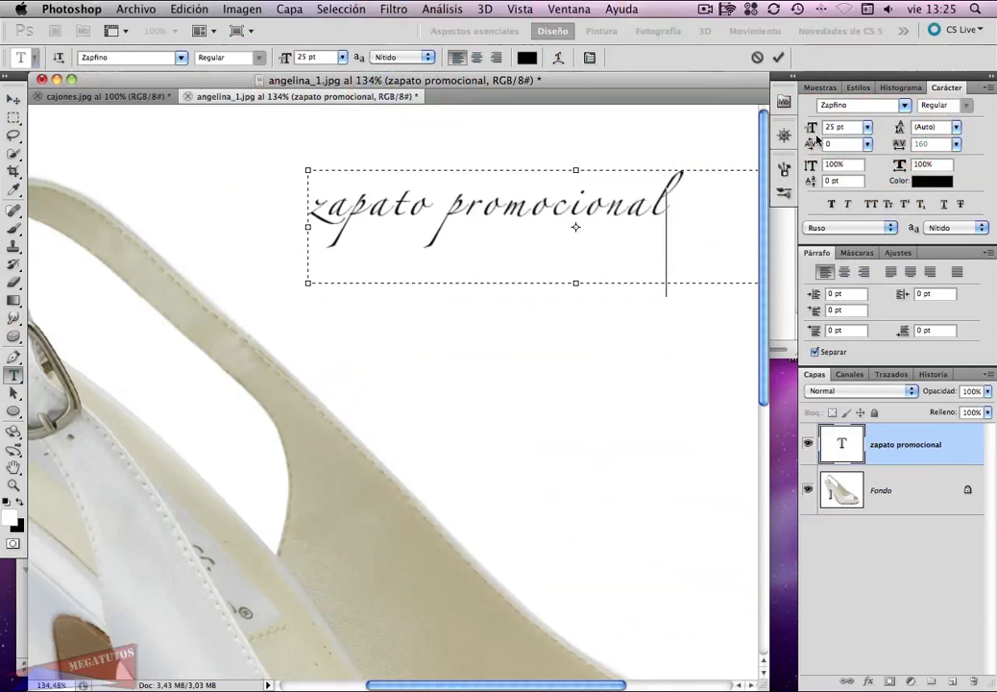
click(867, 128)
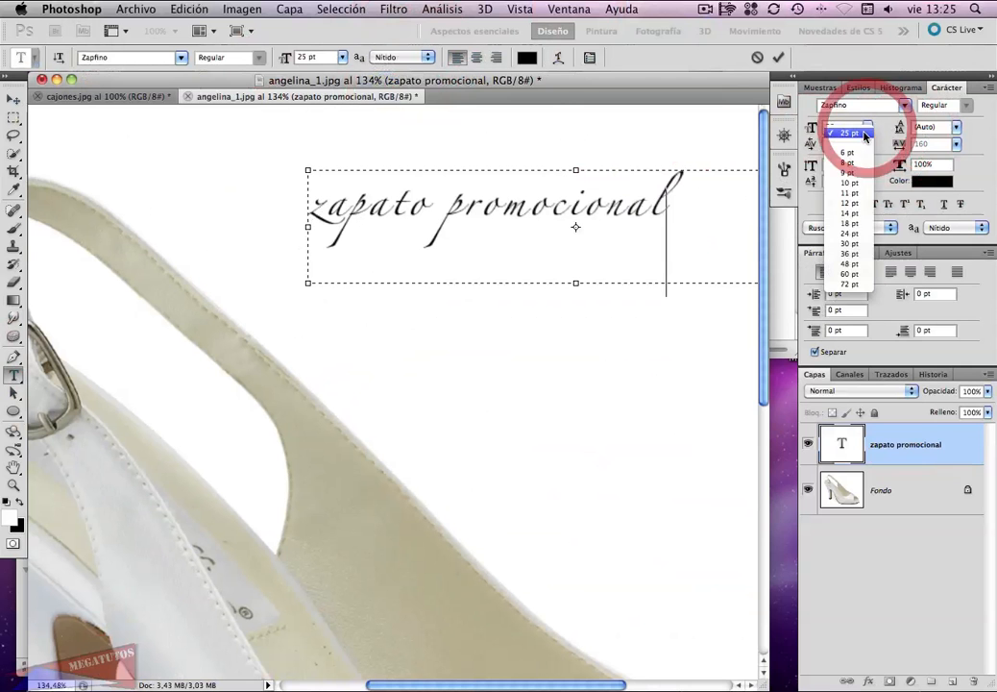
click(855, 187)
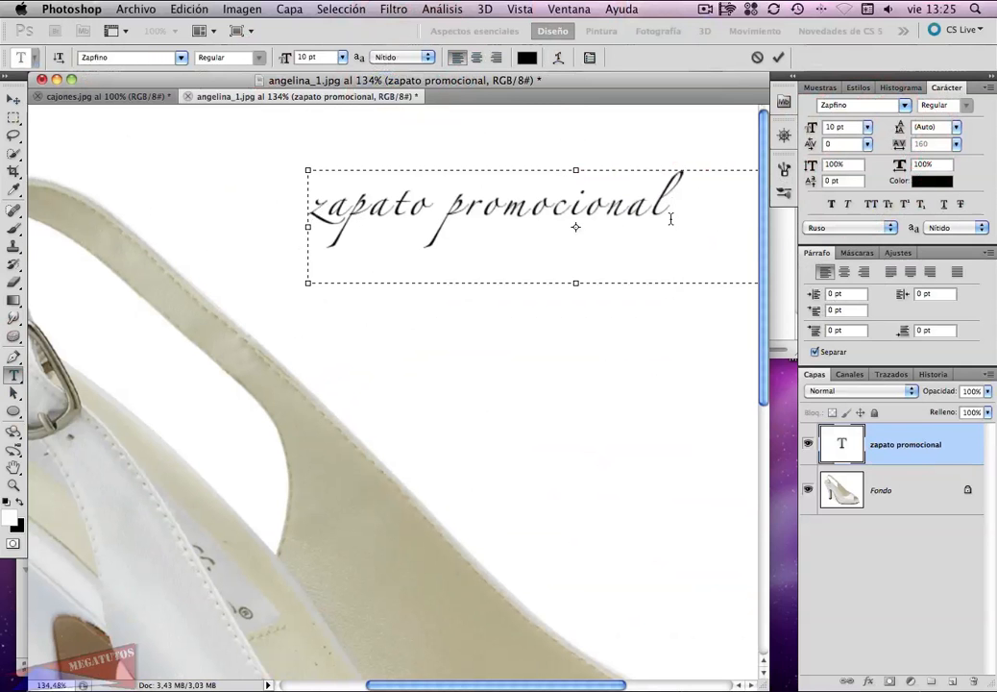
text(ejemplo)
key(BackSpace)
key(BackSpace)
key(BackSpace)
key(BackSpace)
key(BackSpace)
key(super+Return)
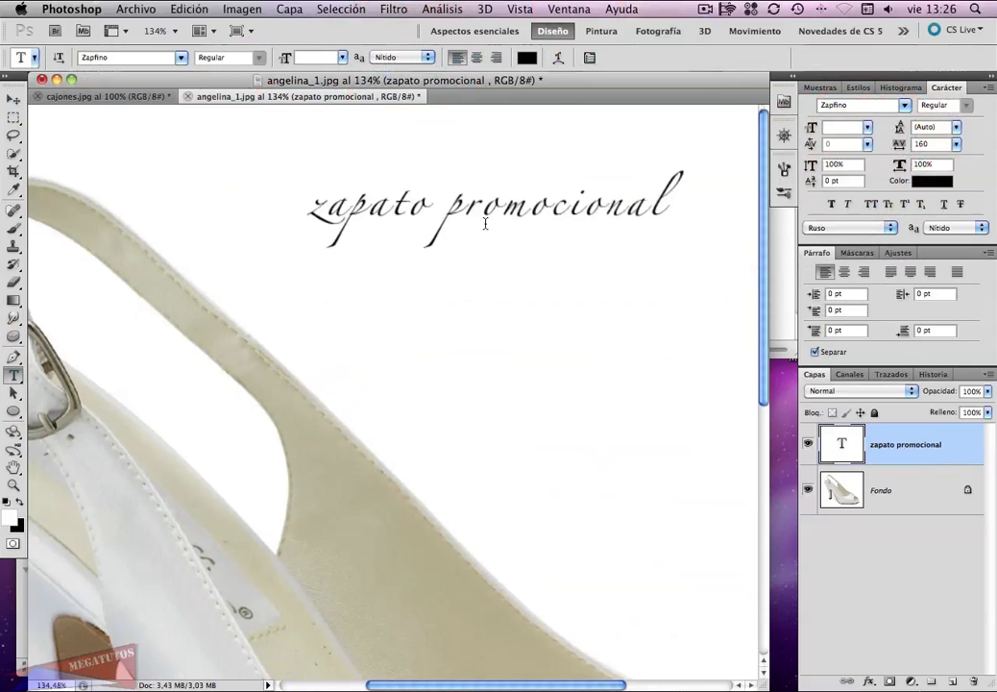
Step: Draw a paragraph text box below the caption, overlapping the front half of the shoe
key(super+space)
drag(550, 290, 519, 298)
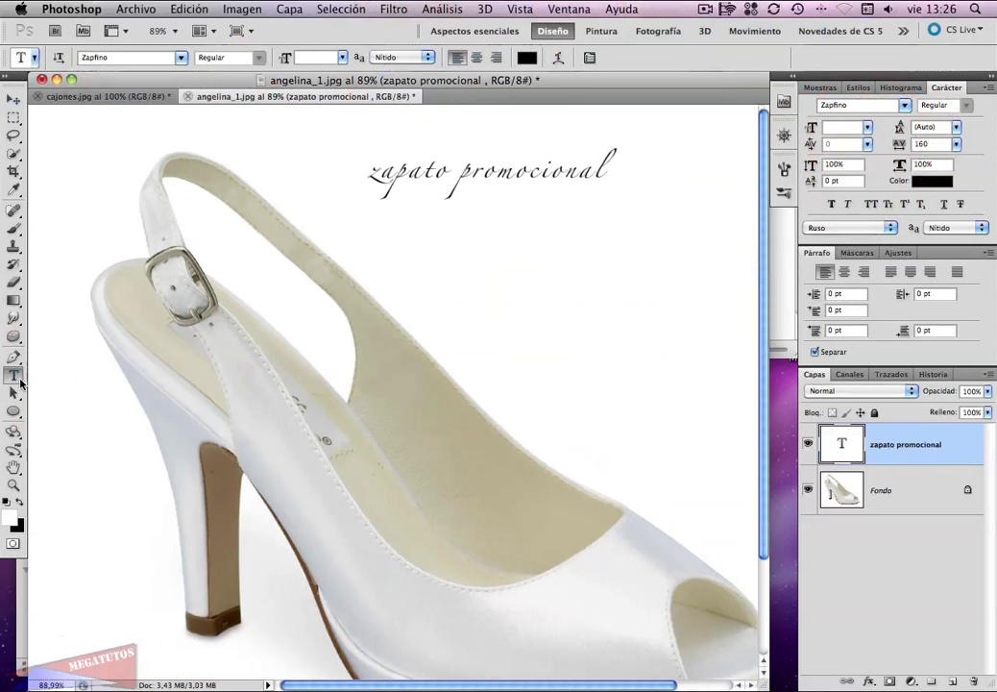
click(15, 378)
drag(423, 228, 445, 247)
click(474, 306)
drag(458, 289, 684, 554)
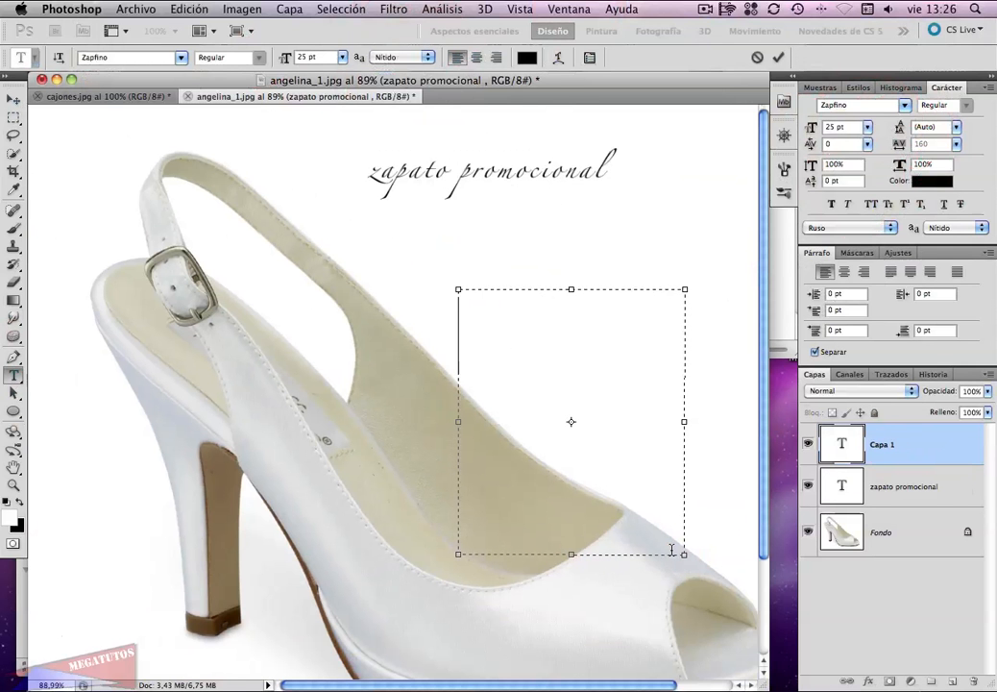
Step: Enter "este es un ejemplo de como funcionan los parrafos en photoshop" in the paragraph box at 30 pt
click(868, 129)
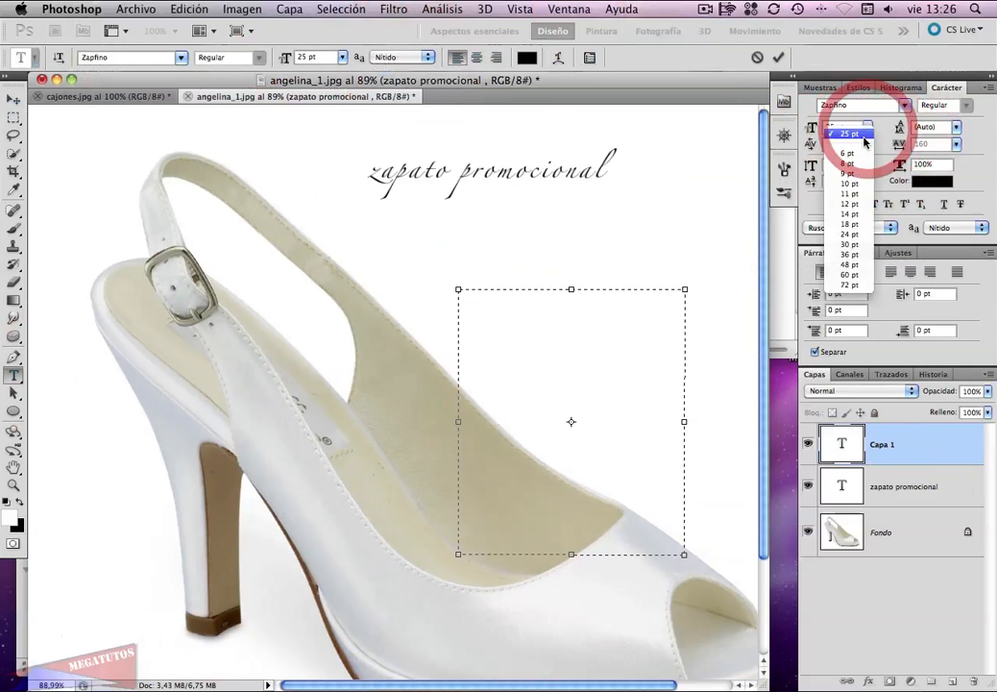
click(857, 244)
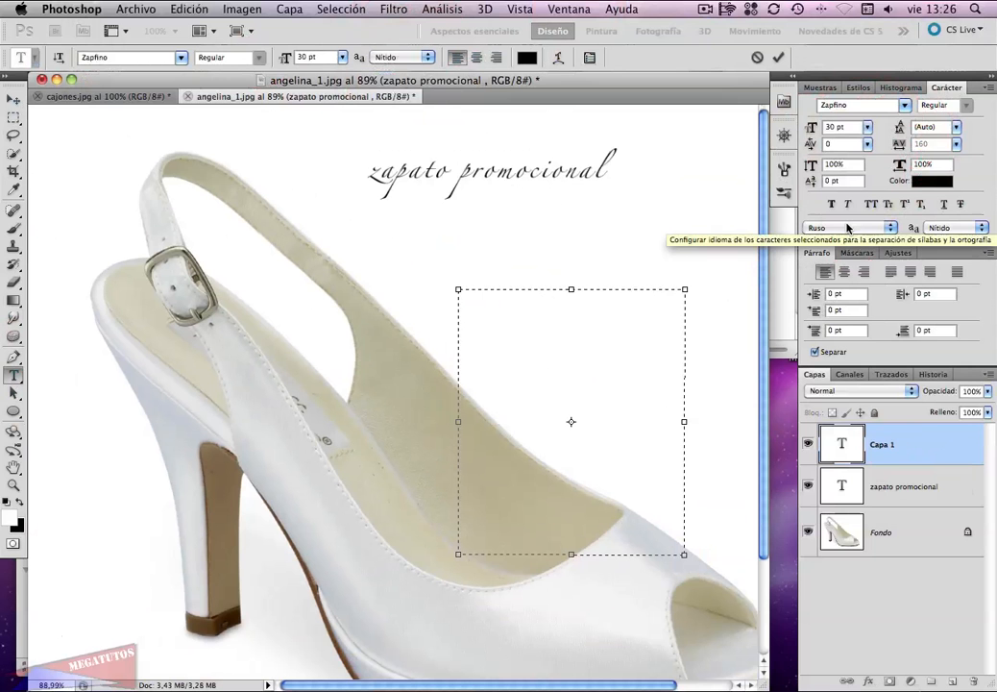
text(este )
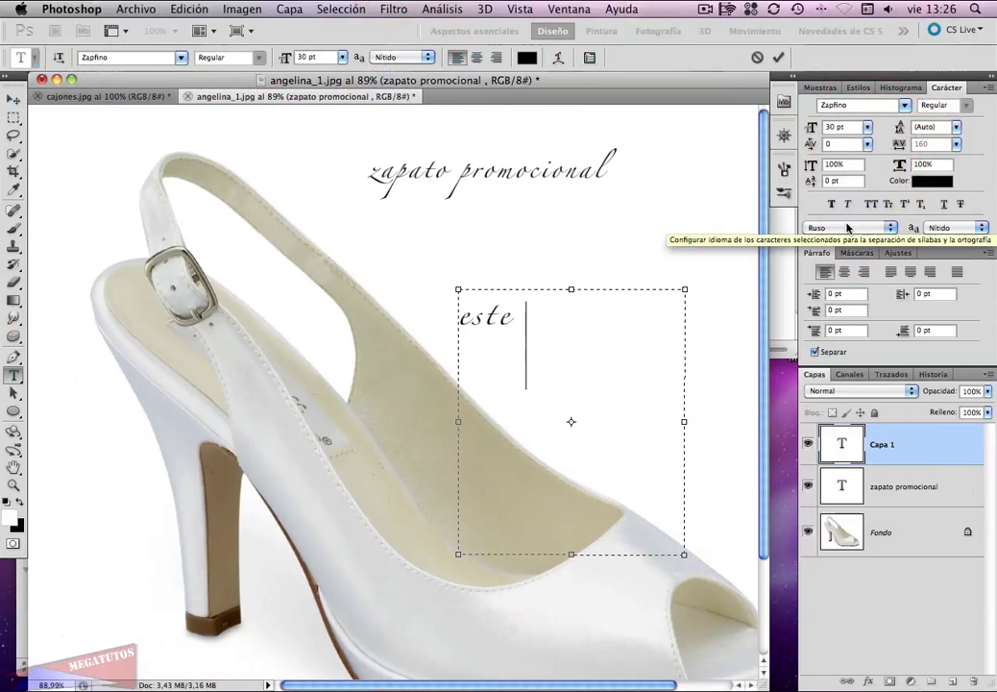
text(es un e)
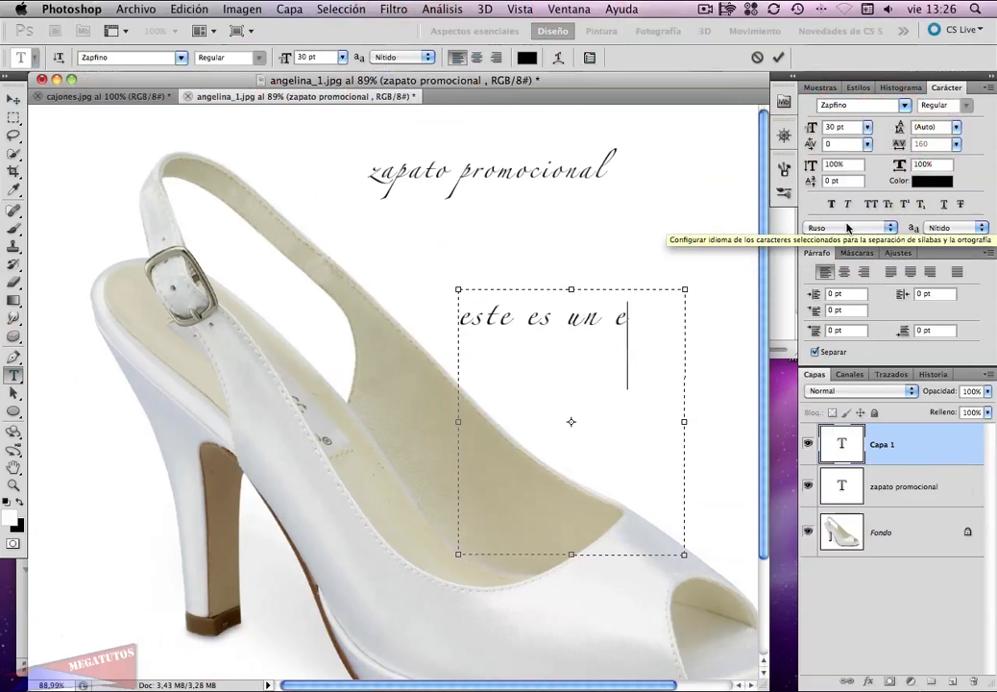
text(jemplo de com)
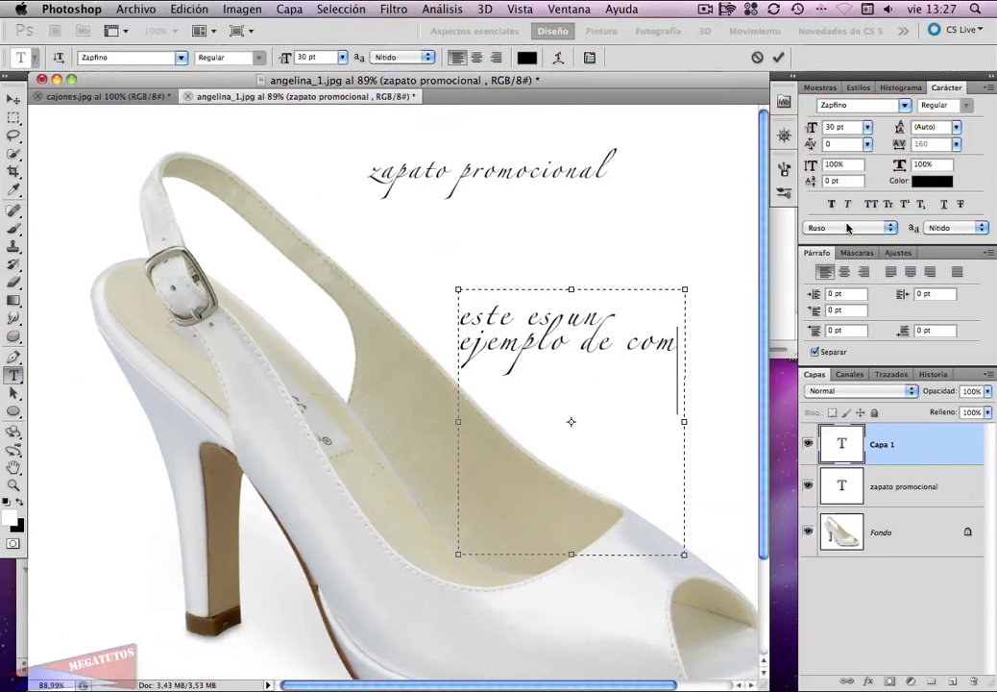
text(o fu)
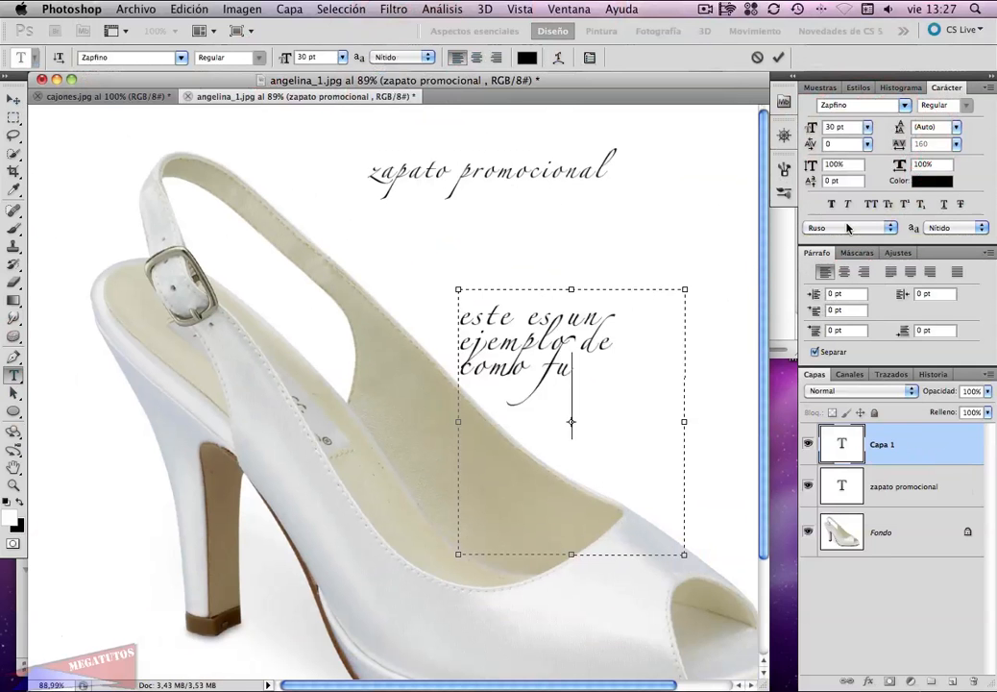
text(ncionan los parr)
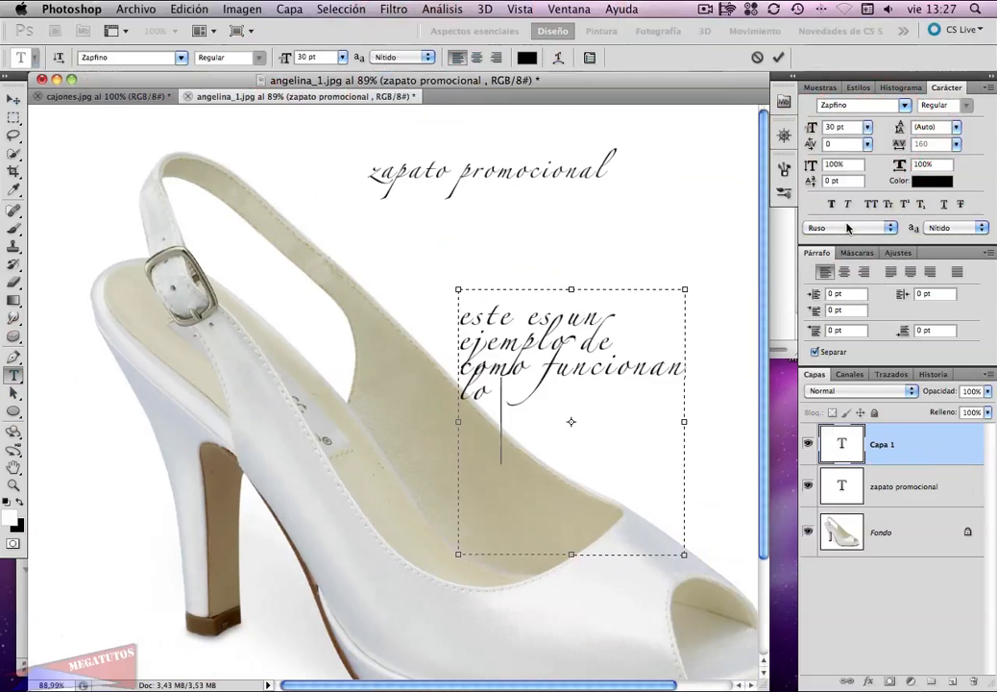
text(afos en)
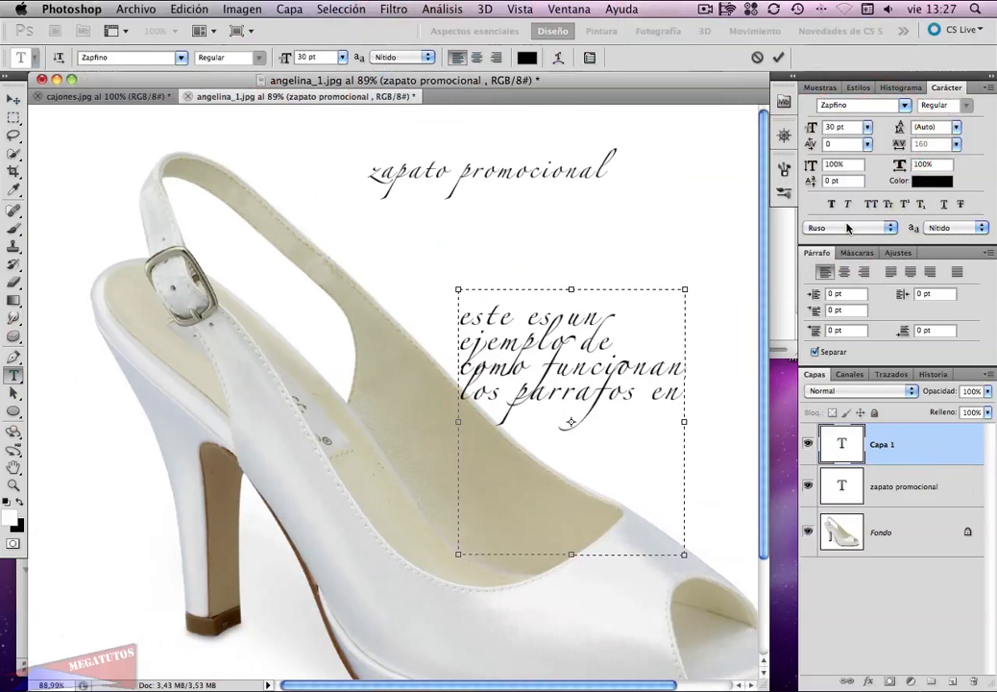
text( phot)
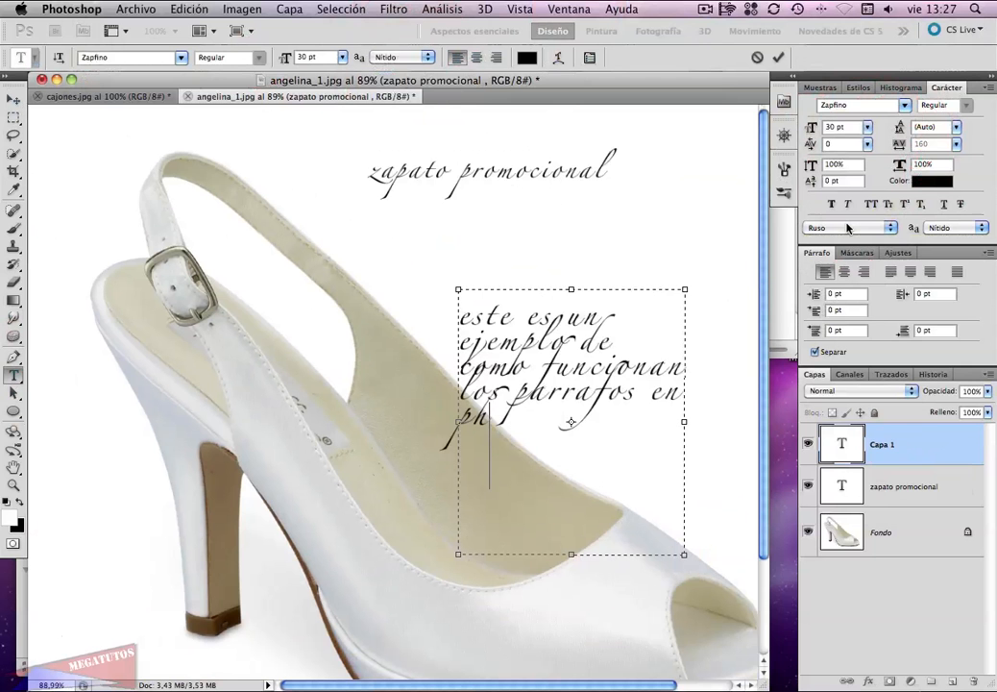
text(oshop)
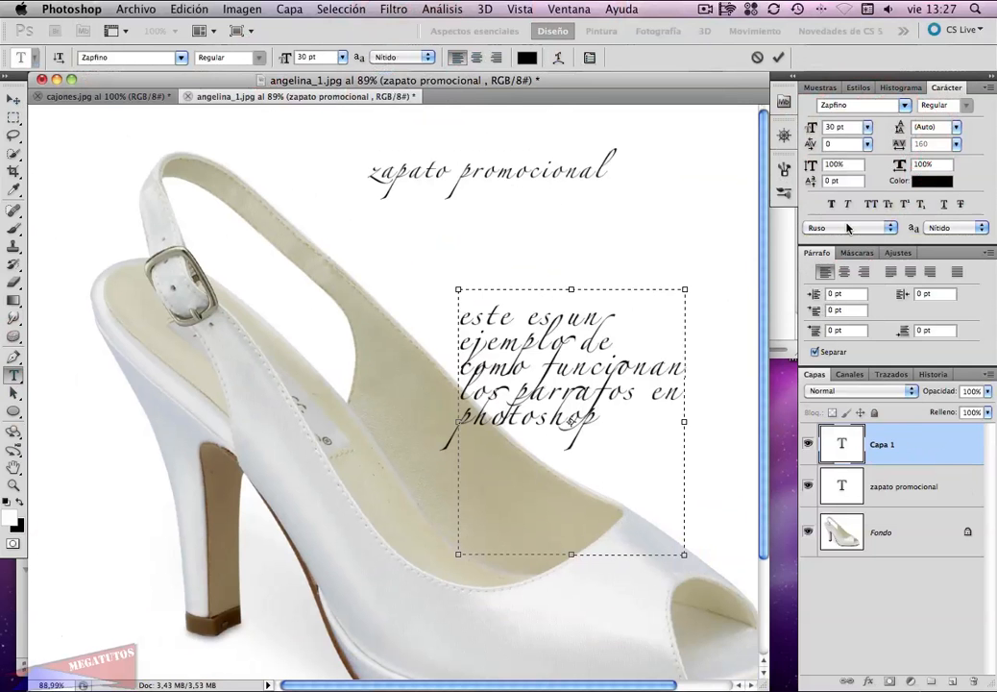
Step: Format the whole paragraph in Myriad Web Pro at 48 pt
drag(593, 434, 446, 308)
click(182, 59)
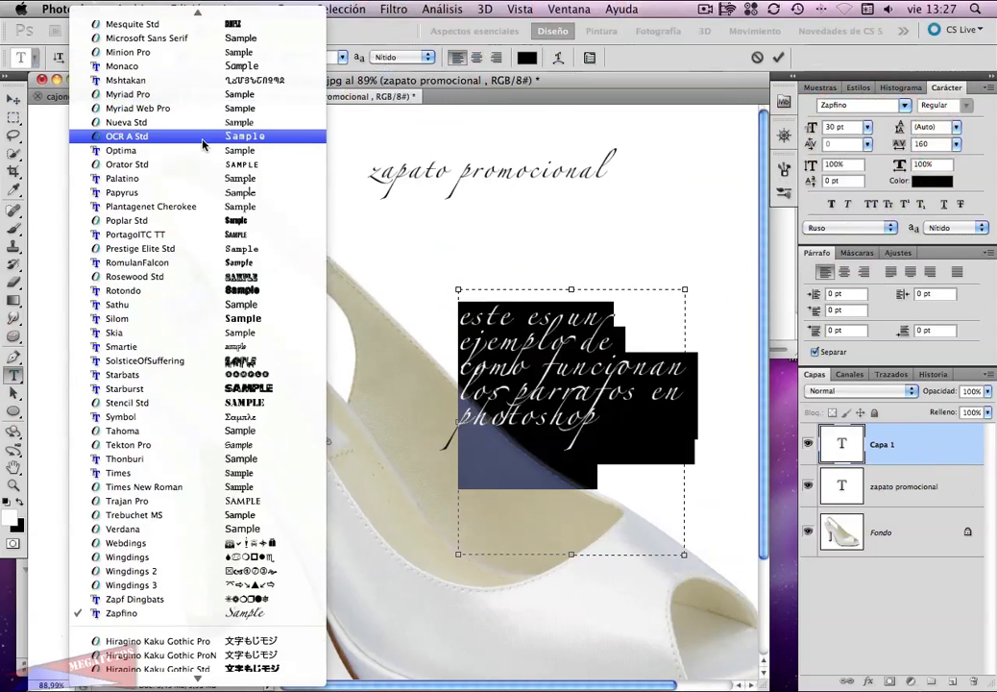
click(185, 111)
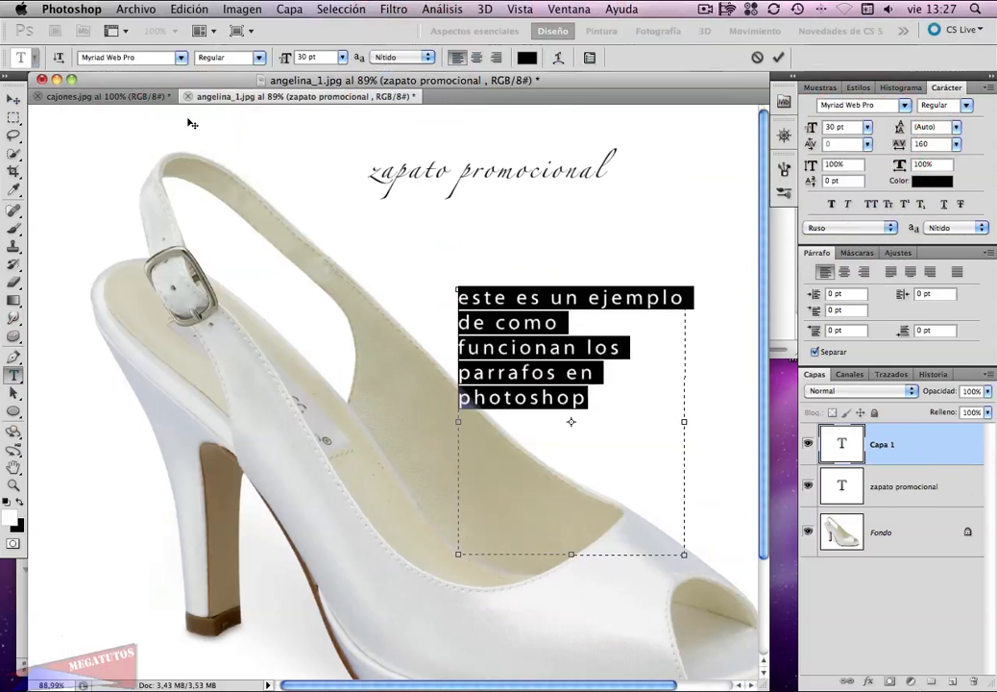
click(868, 127)
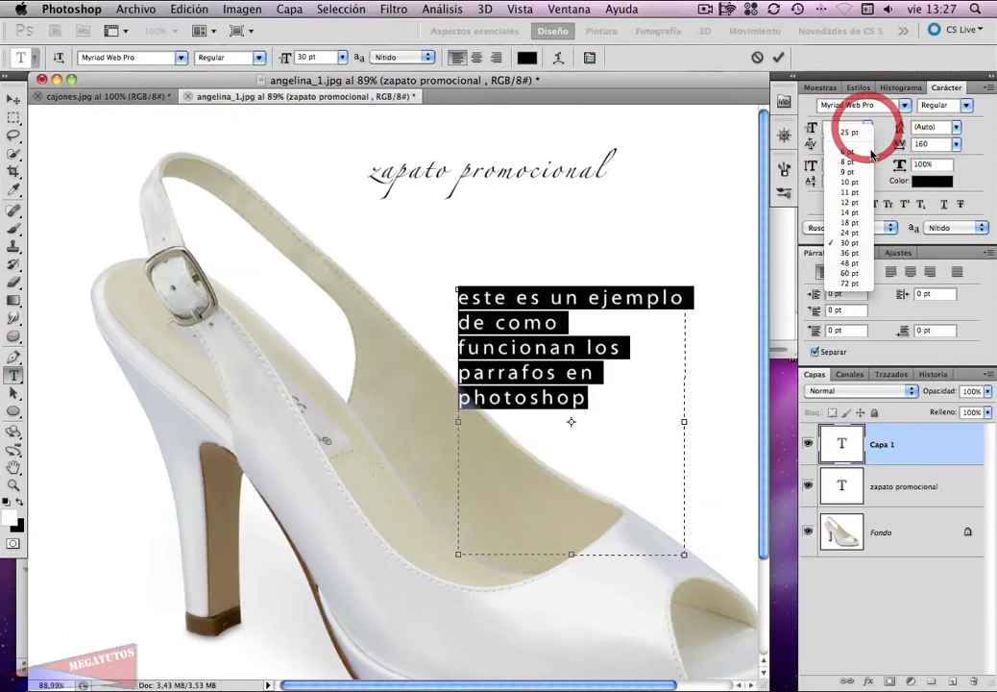
click(847, 266)
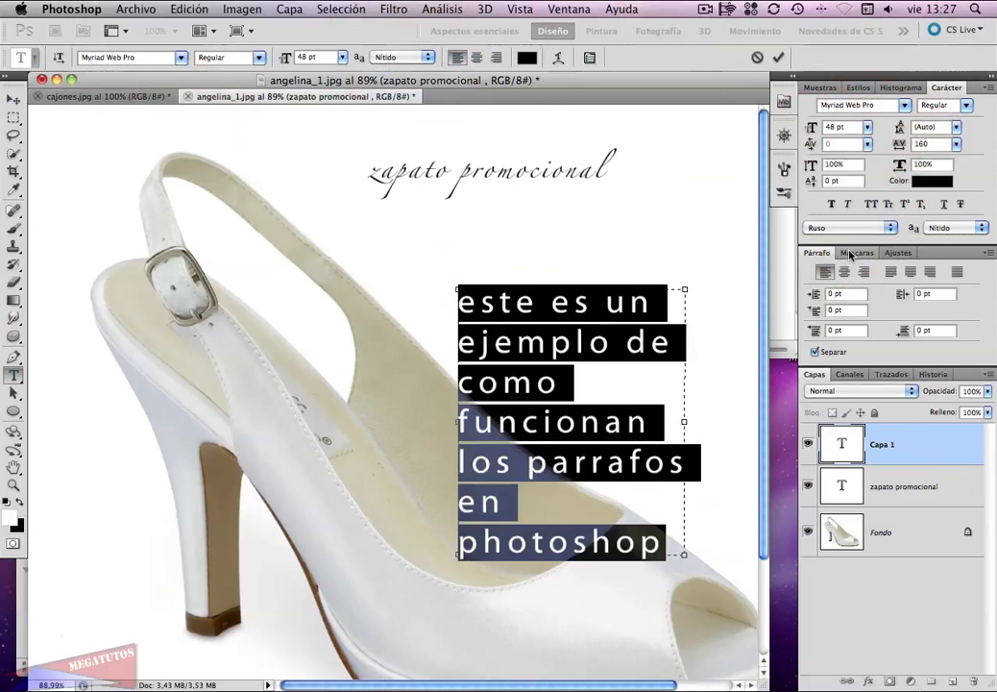
Step: Append ", y va muy bien" to the end of the paragraph after "photoshop"
click(673, 540)
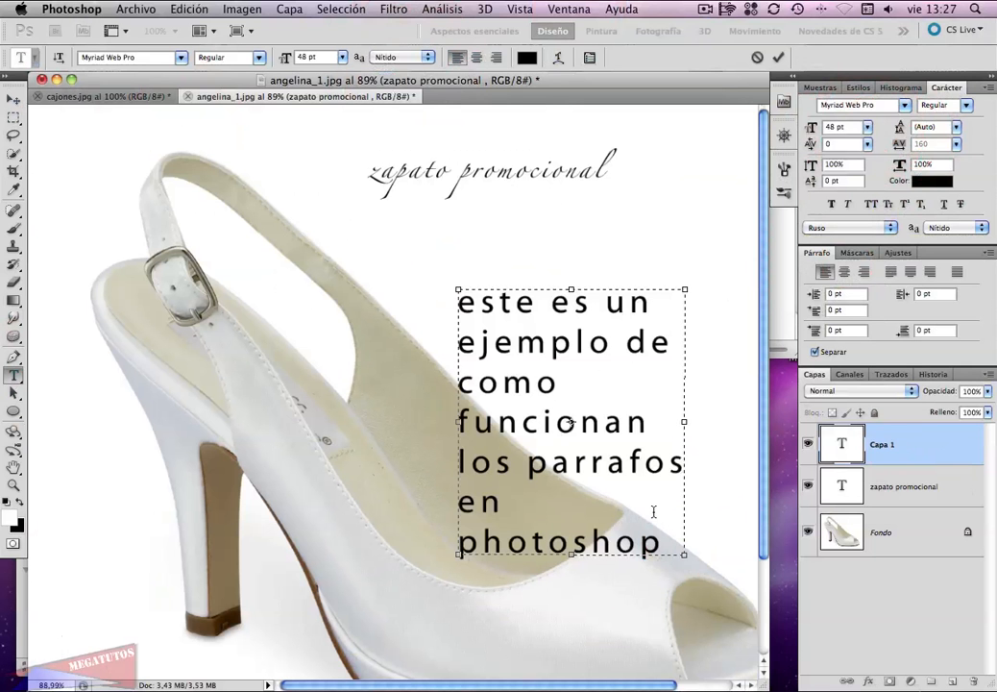
key(BackSpace)
text(p)
text(,,)
text(,)
Step: Resize the paragraph text box until the whole text fits inside it, and commit the text
drag(685, 560, 762, 681)
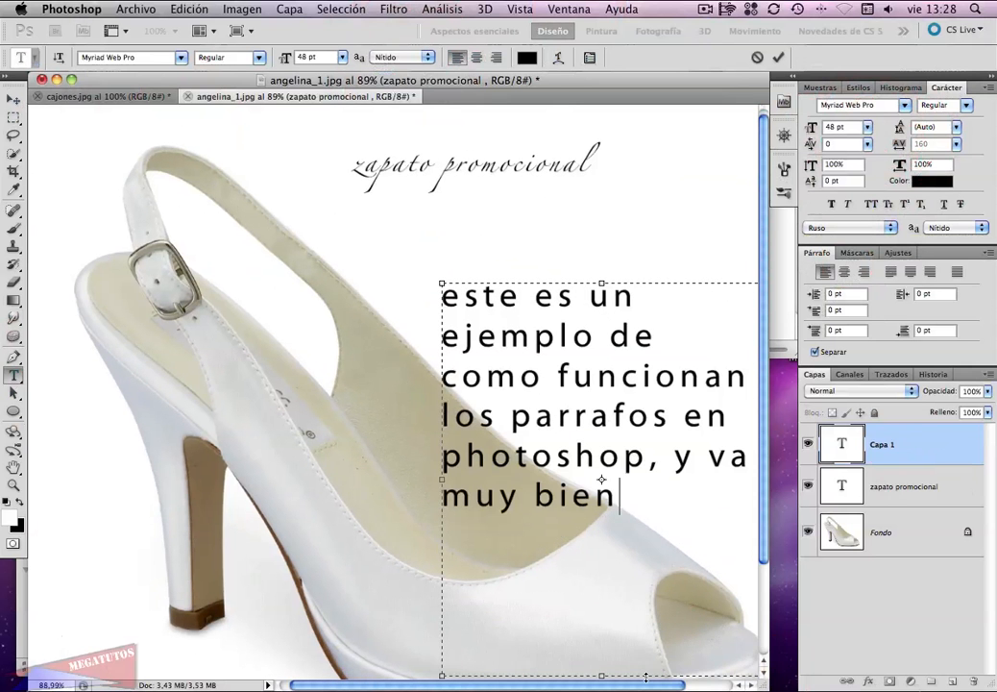
drag(644, 685, 626, 640)
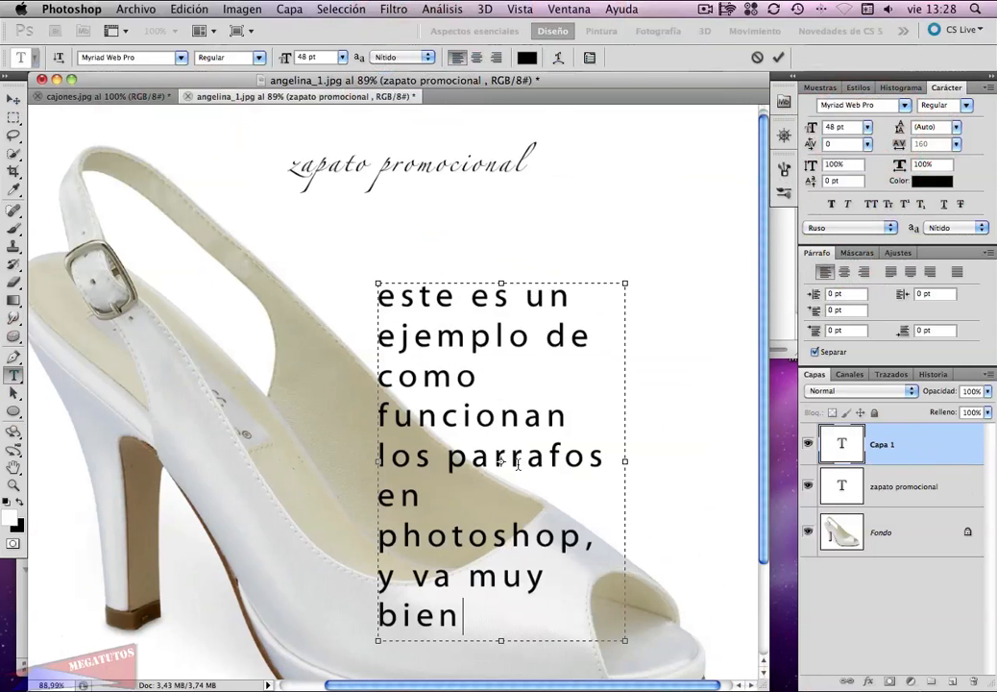
key(KP_Enter)
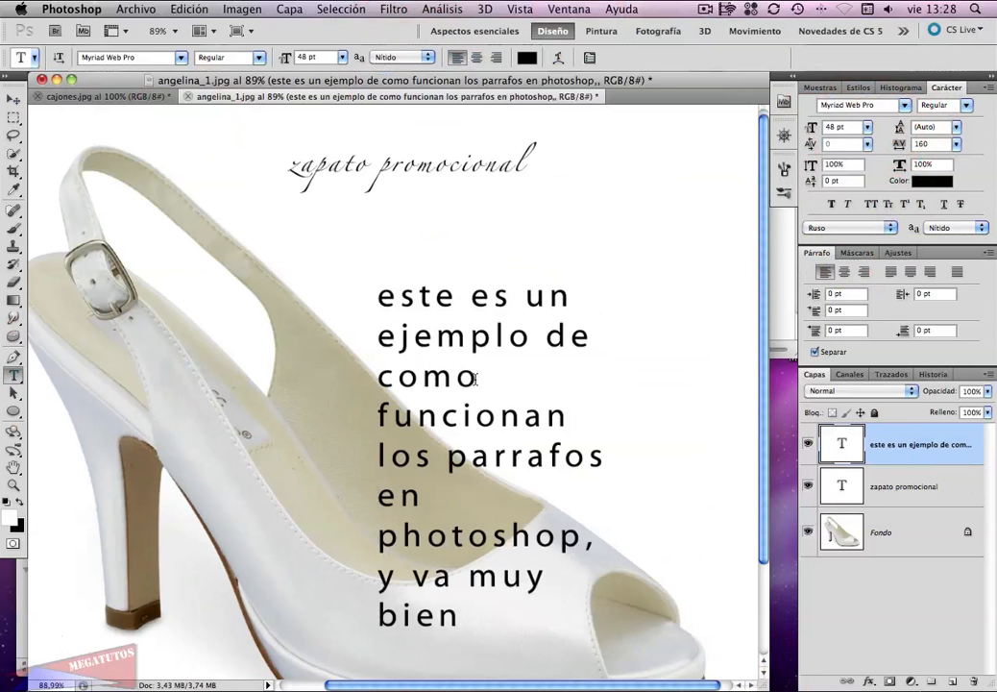
Step: Set the paragraph layer's font size to 44 pt, and delete that layer
click(888, 444)
drag(813, 128, 812, 134)
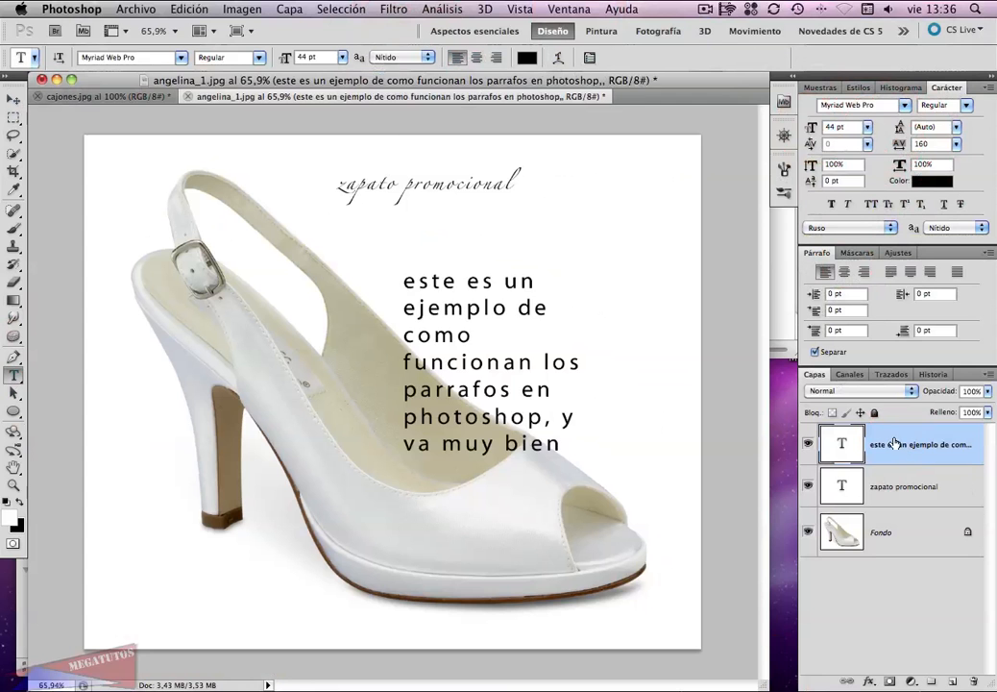
key(Delete)
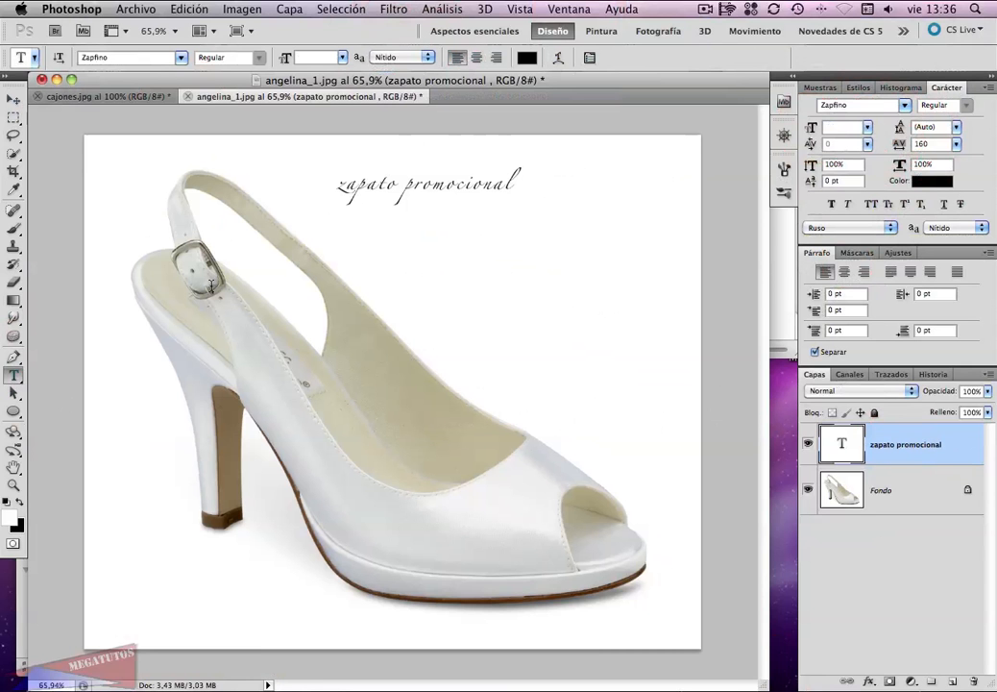
Step: Try a horizontal Pez warp on the caption with a bend of +36% and a horizontal distortion of +20%
click(558, 60)
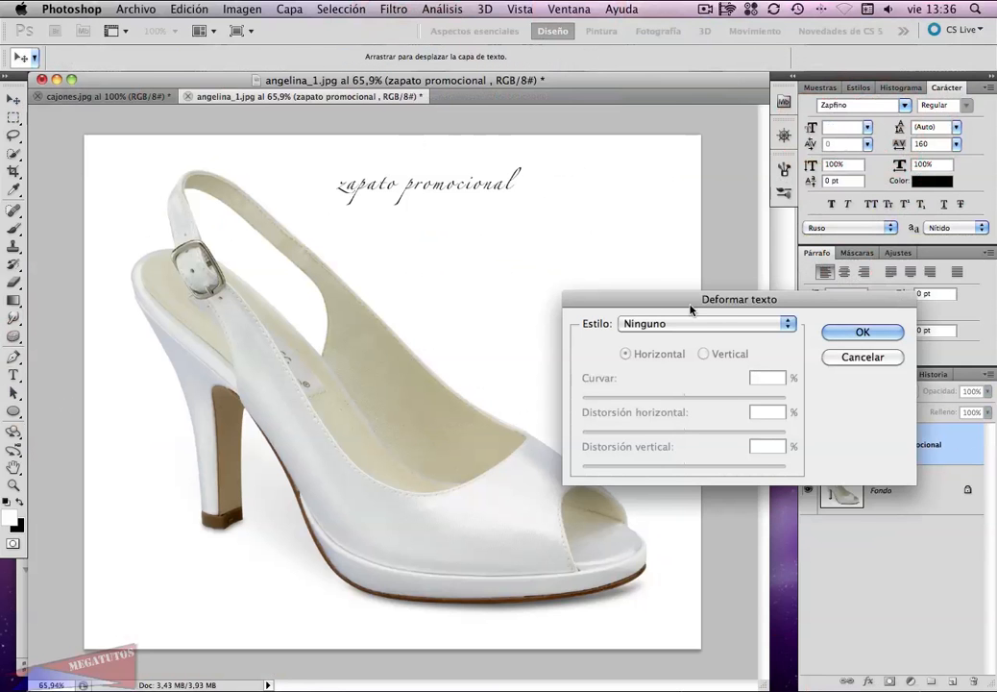
drag(690, 309, 693, 284)
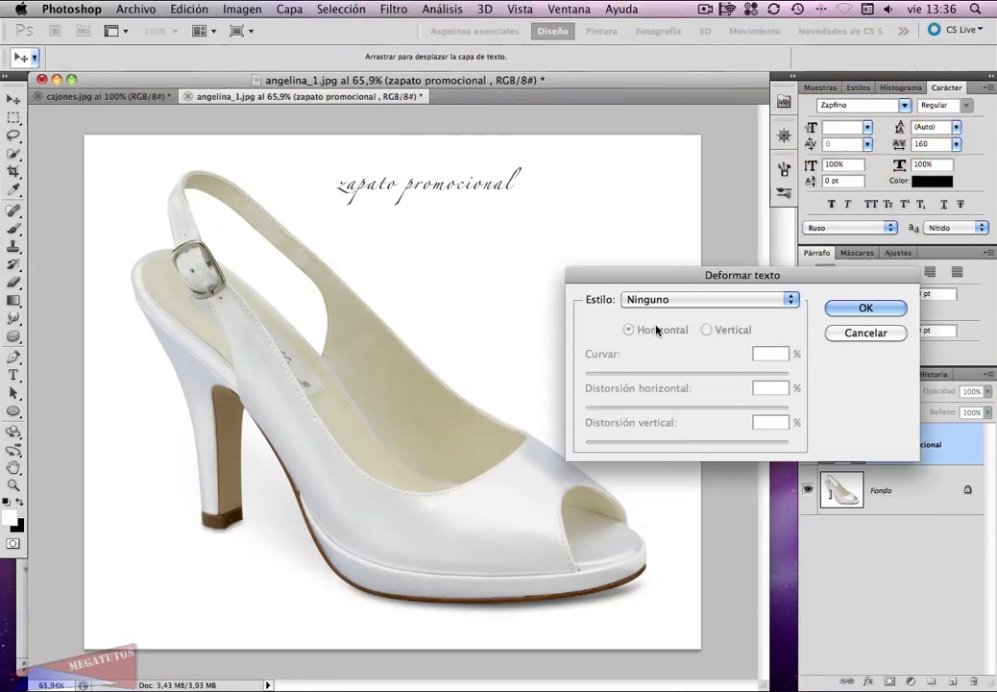
click(792, 299)
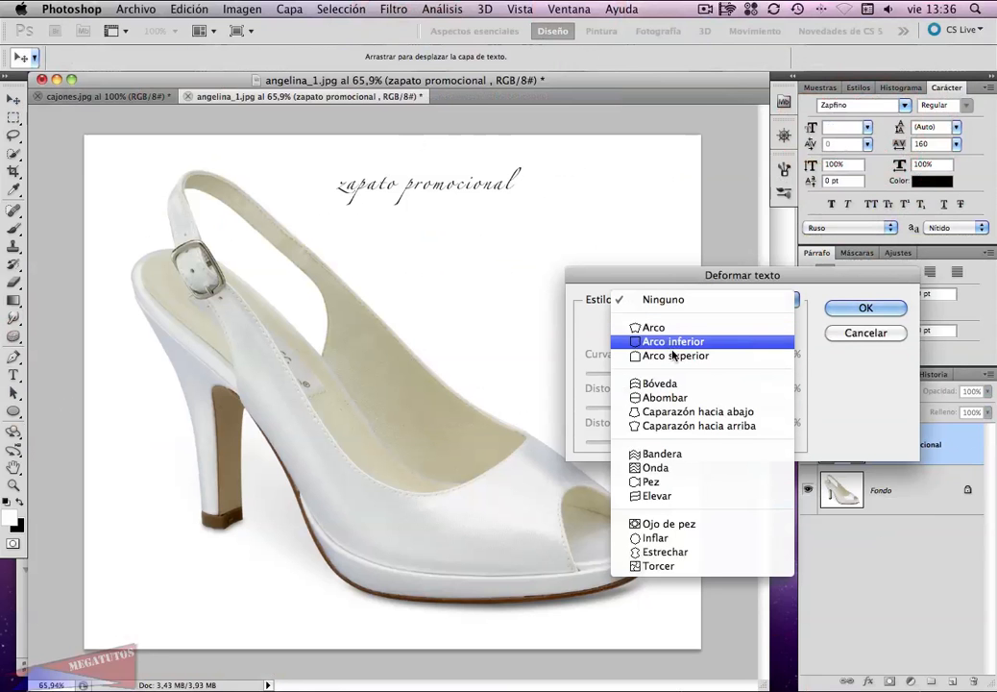
click(670, 485)
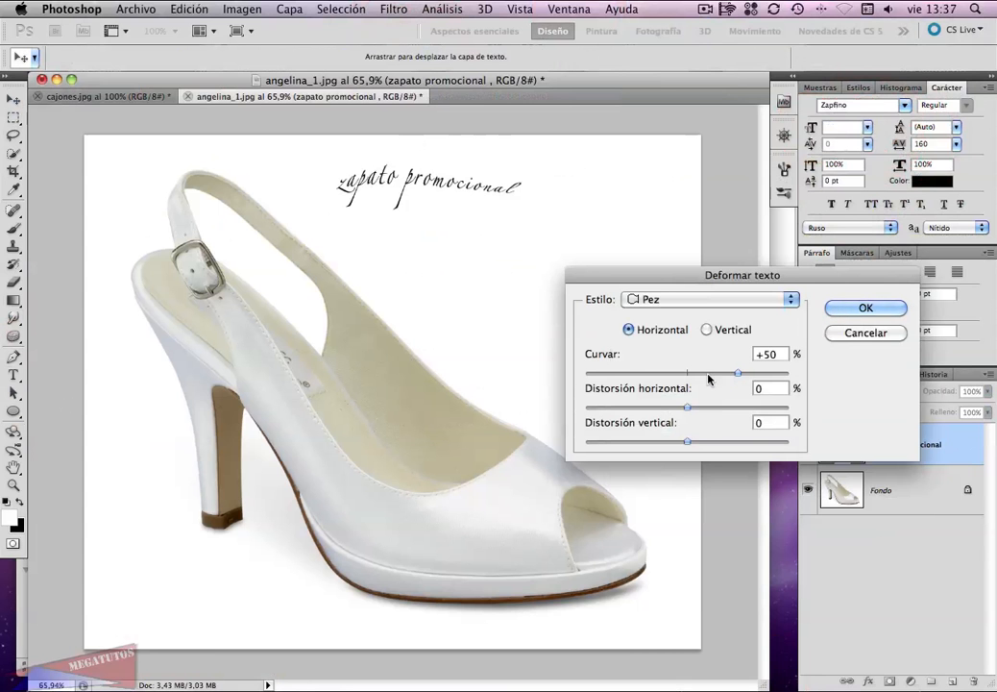
drag(740, 375, 708, 413)
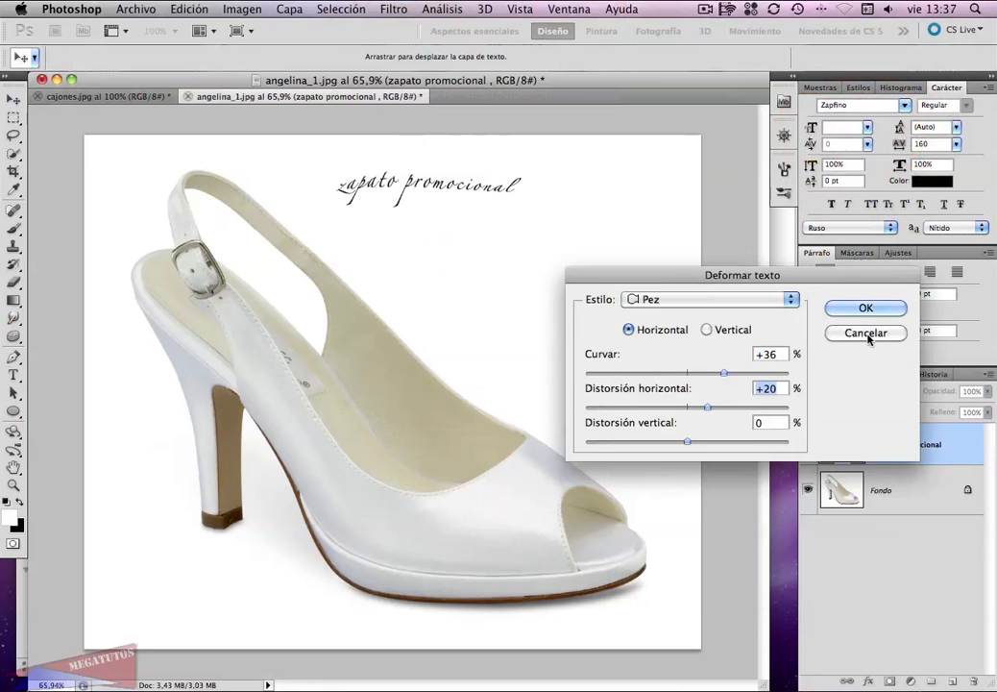
key(Return)
Step: Warp the "zapato promocional" caption with the horizontal Arco style and a bend of -18%
click(558, 58)
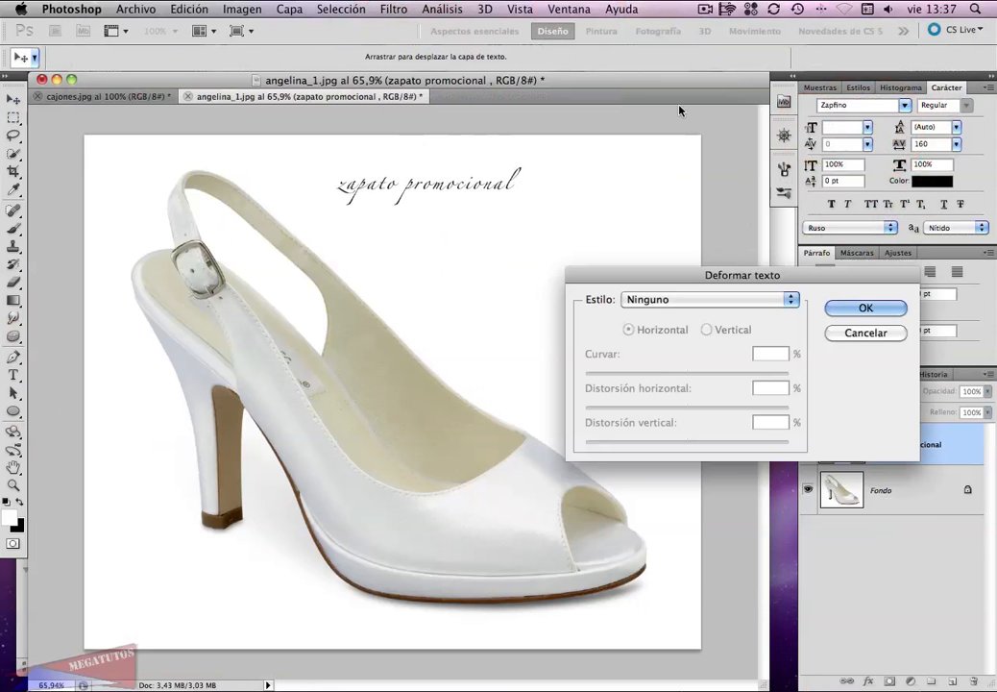
click(783, 302)
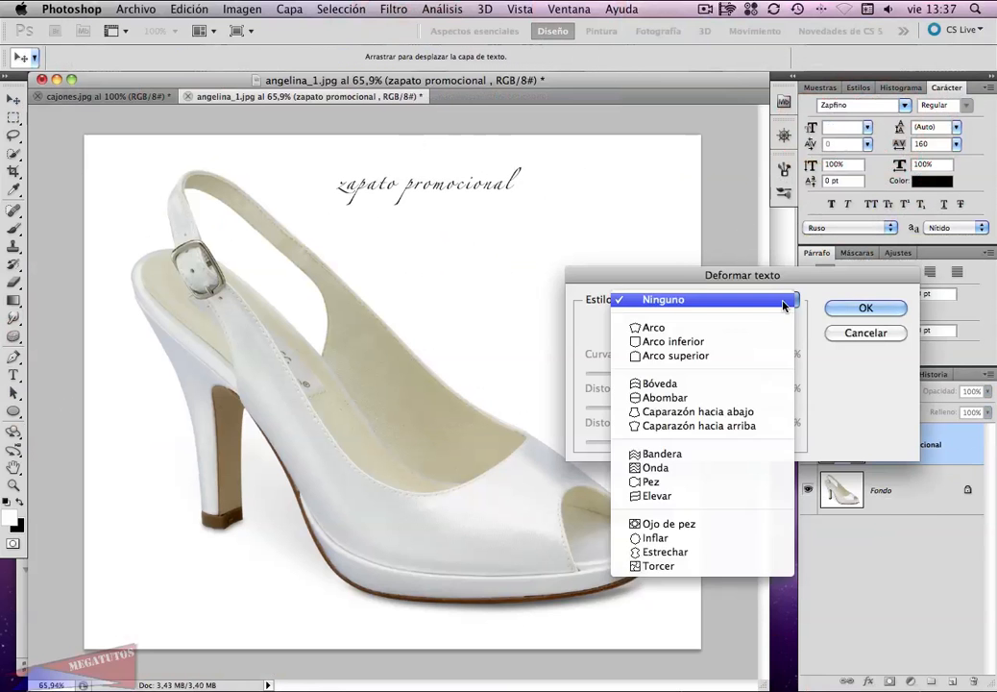
click(678, 334)
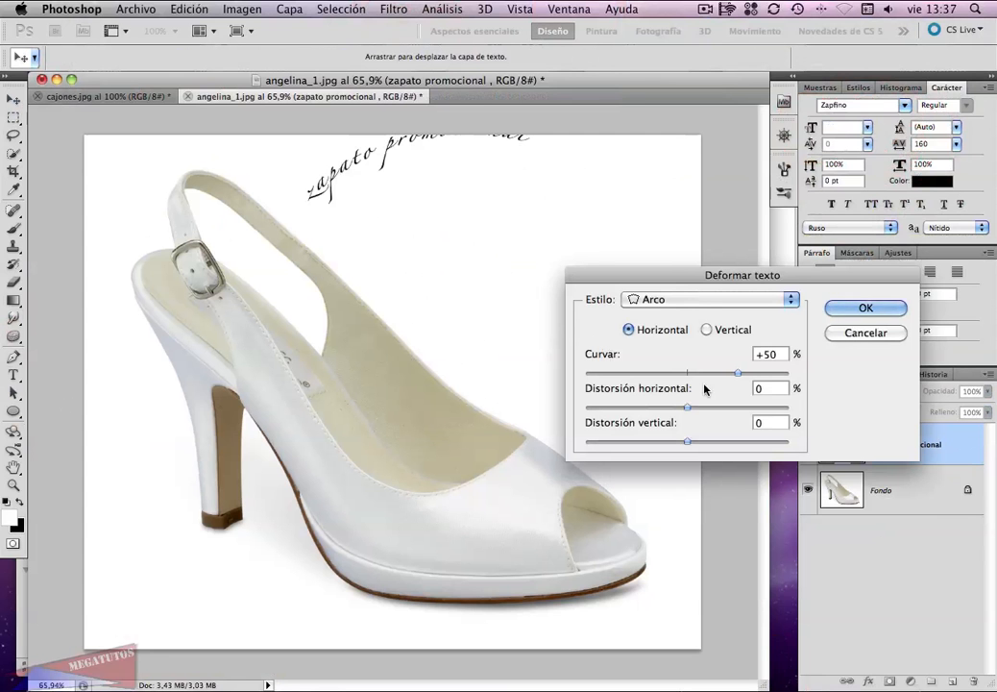
drag(738, 373, 671, 376)
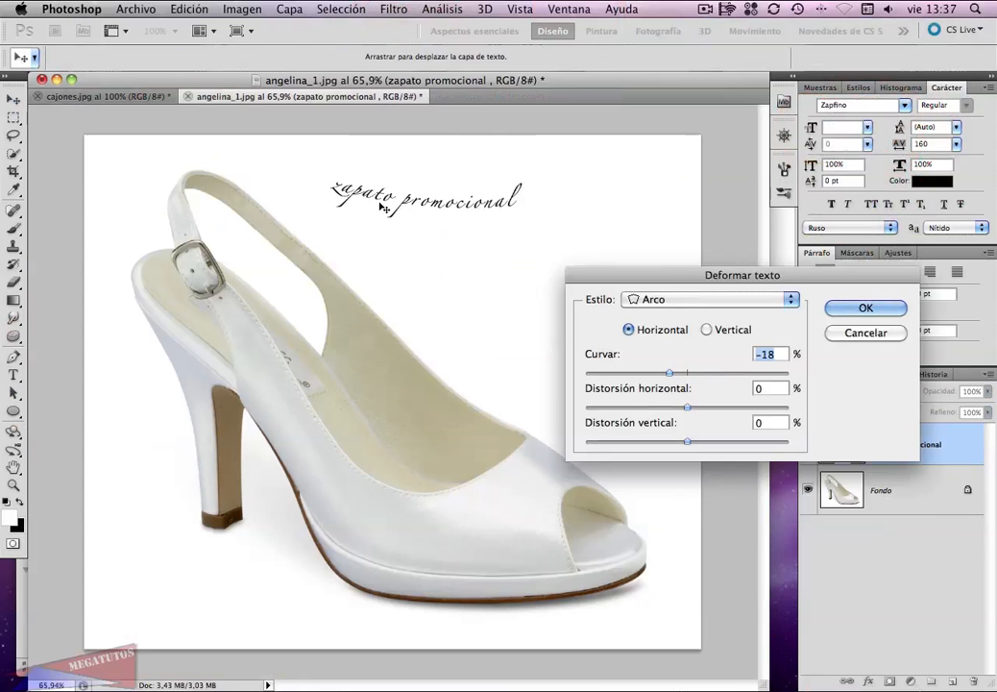
click(866, 309)
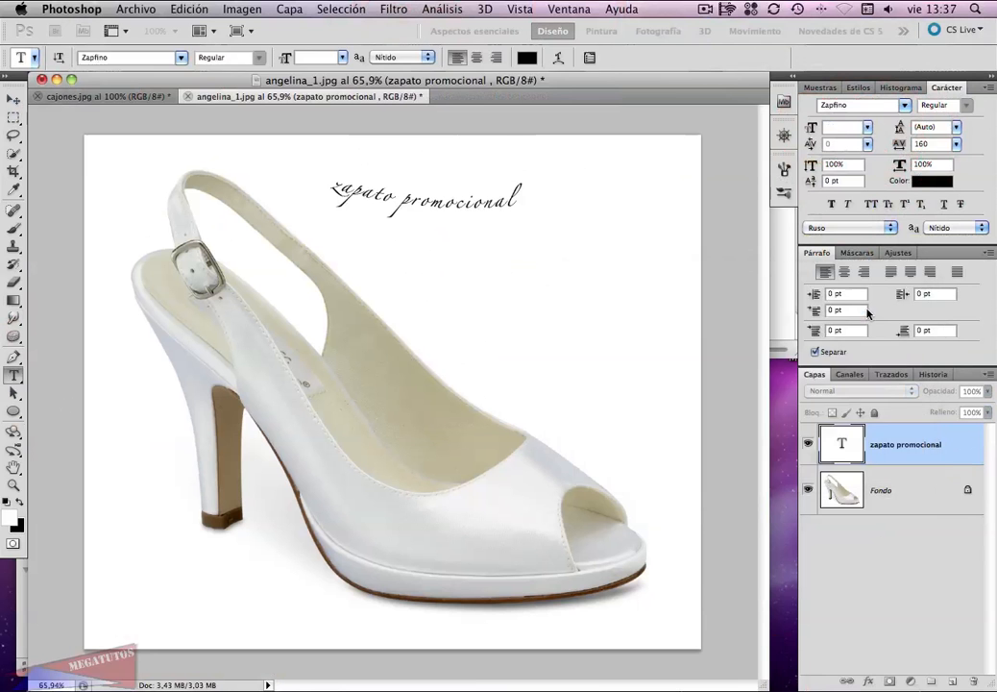
Step: Move the warped caption down beside the upper edge of the shoe's front opening
click(14, 101)
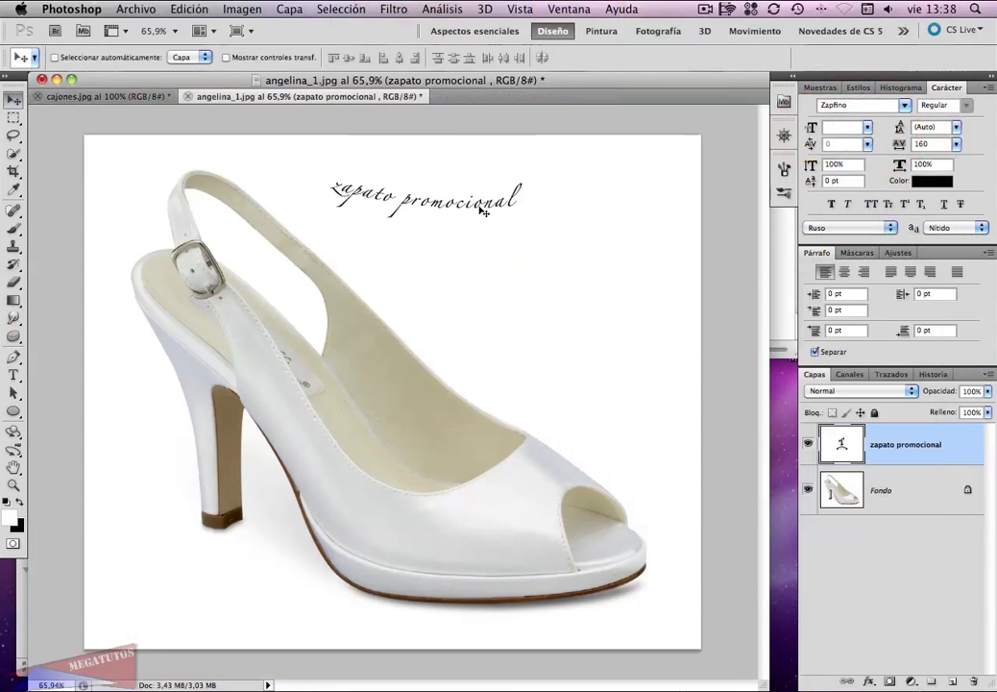
drag(484, 212, 537, 344)
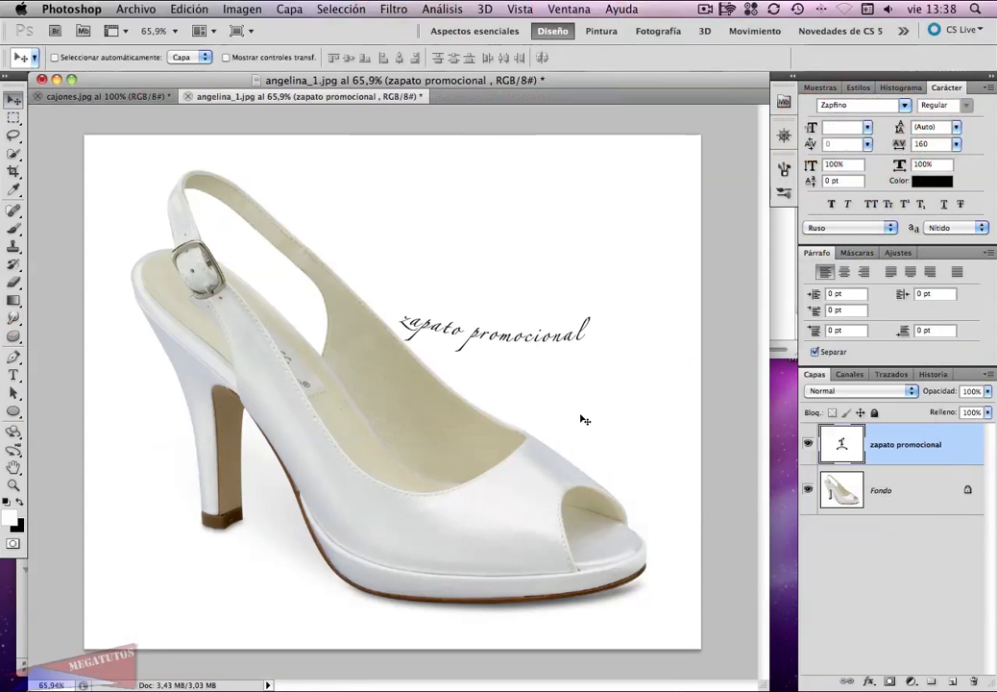
click(189, 9)
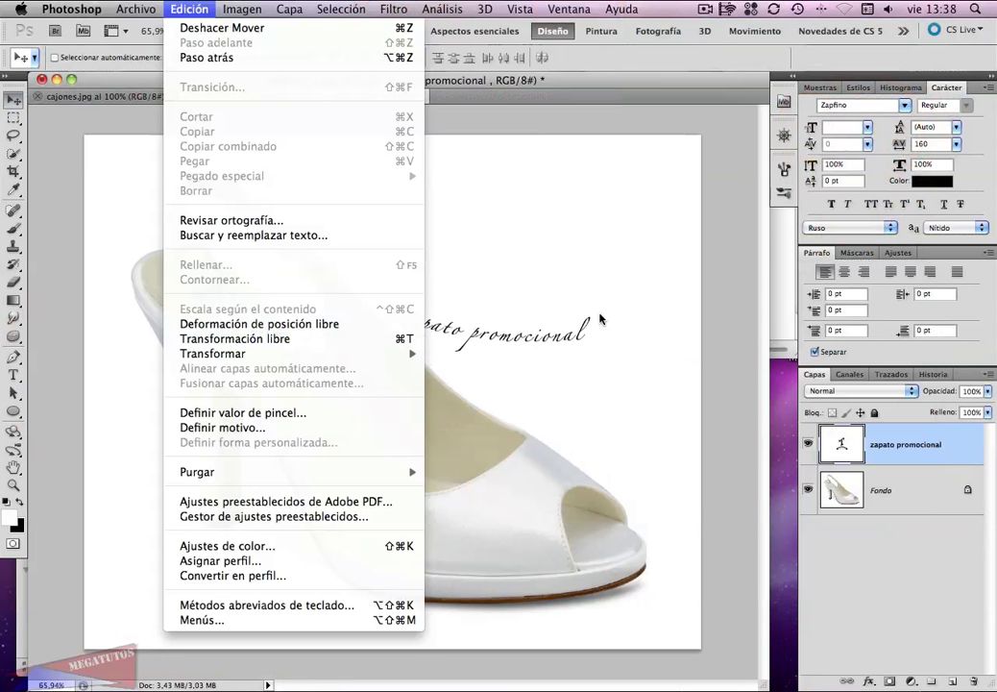
click(540, 341)
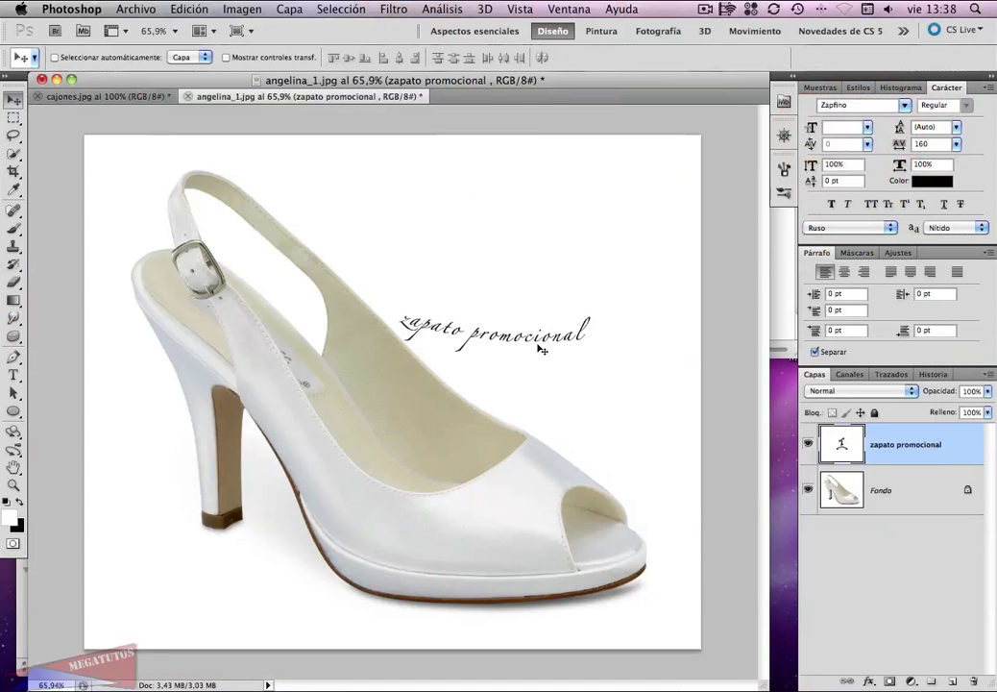
Step: Rotate the caption about 31° with Free Transform and position it along the sloping front edge of the shoe
key(super+t)
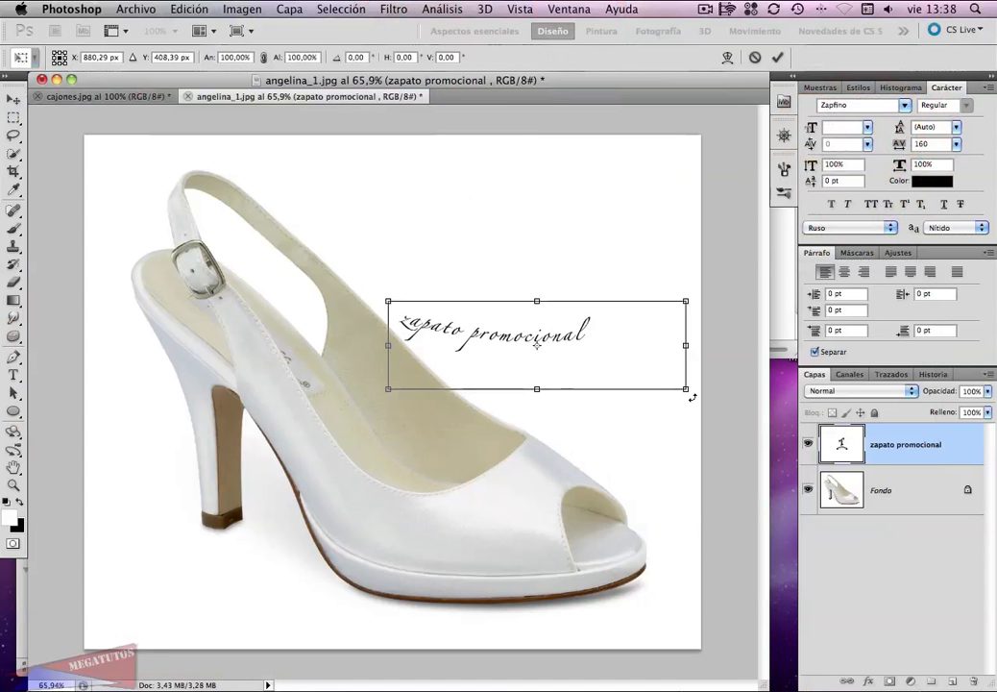
drag(689, 399, 661, 444)
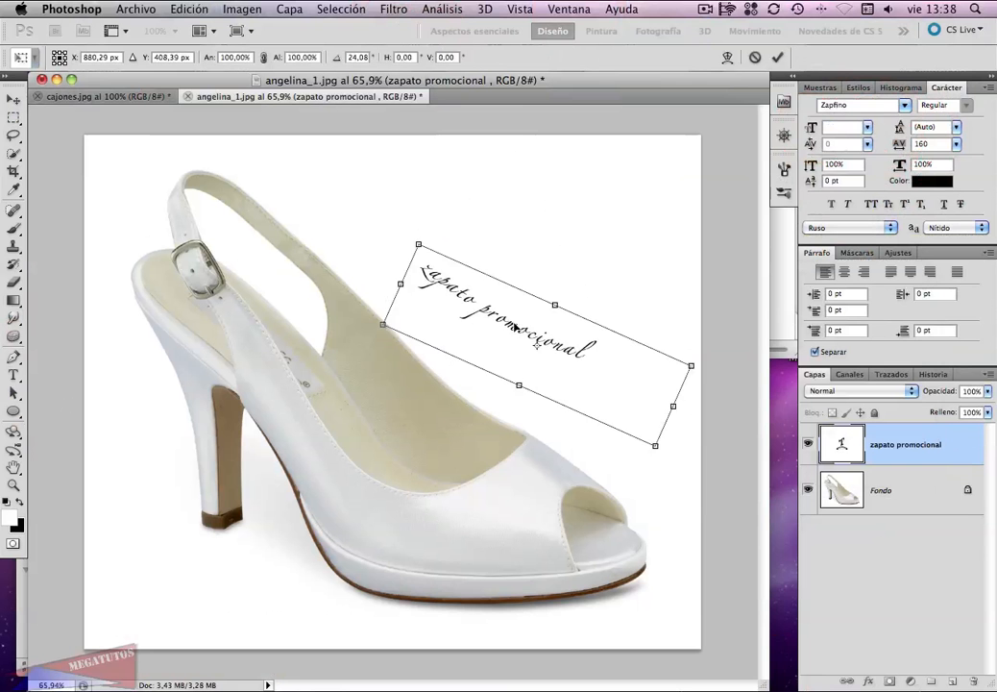
drag(515, 328, 495, 383)
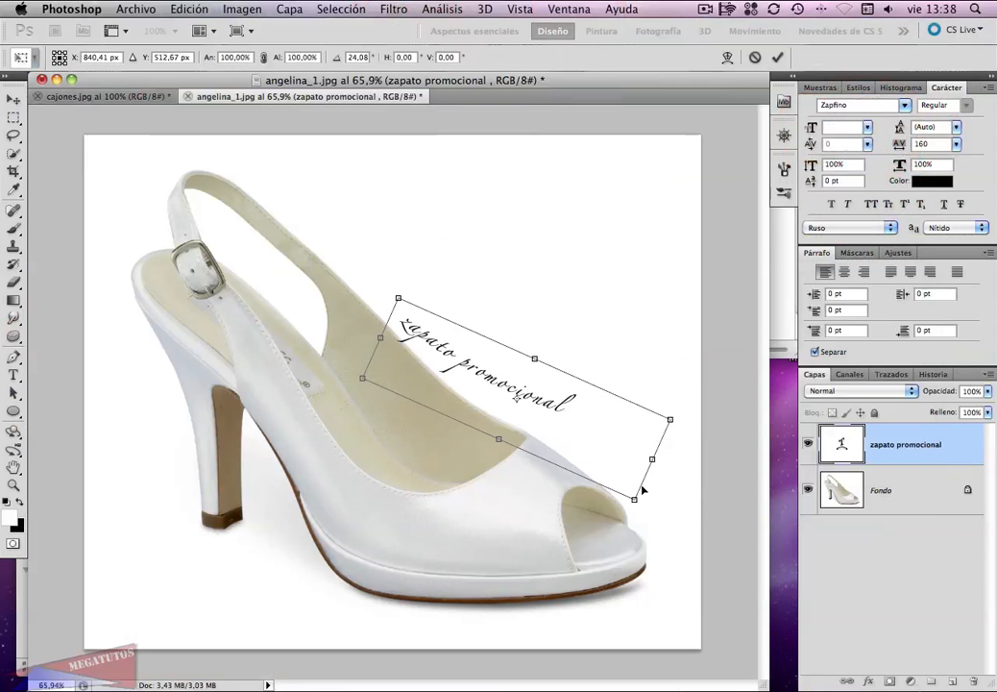
drag(644, 507, 638, 514)
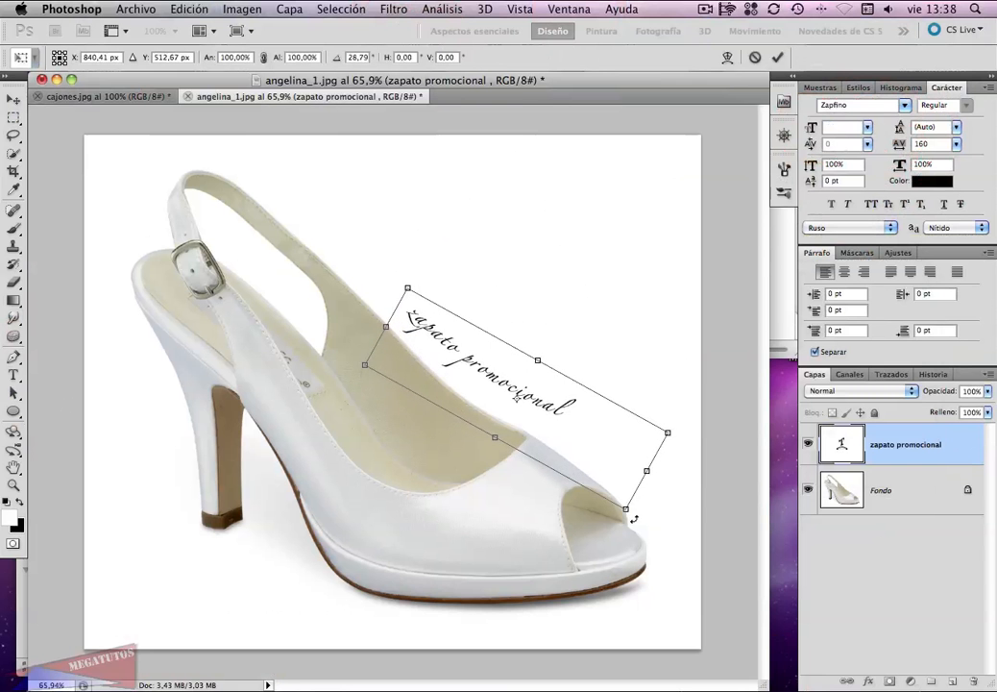
drag(478, 372, 471, 385)
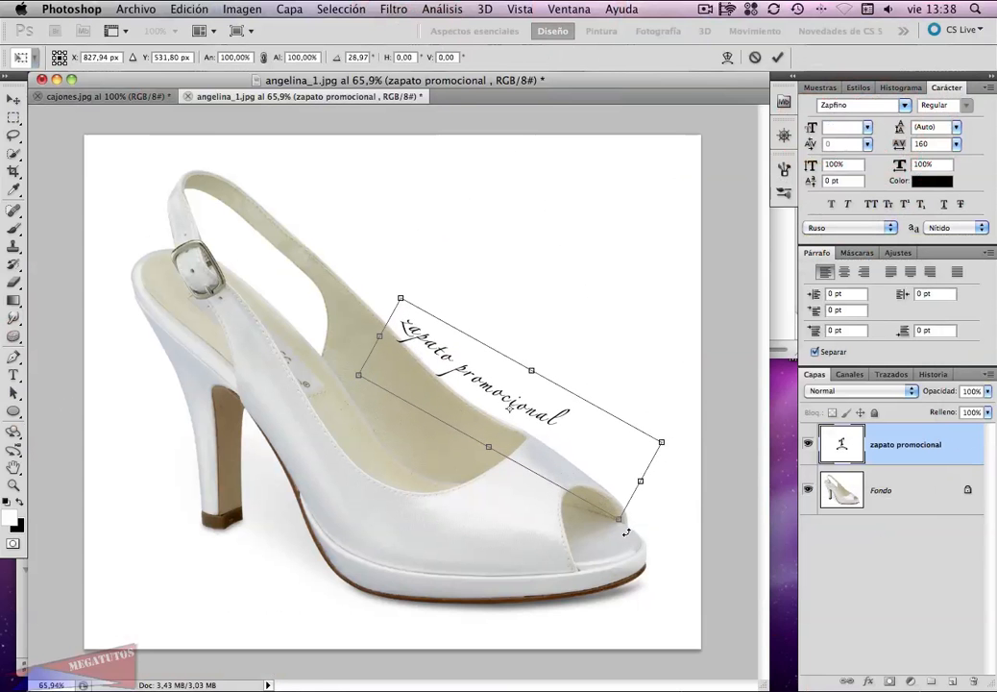
drag(625, 532, 610, 465)
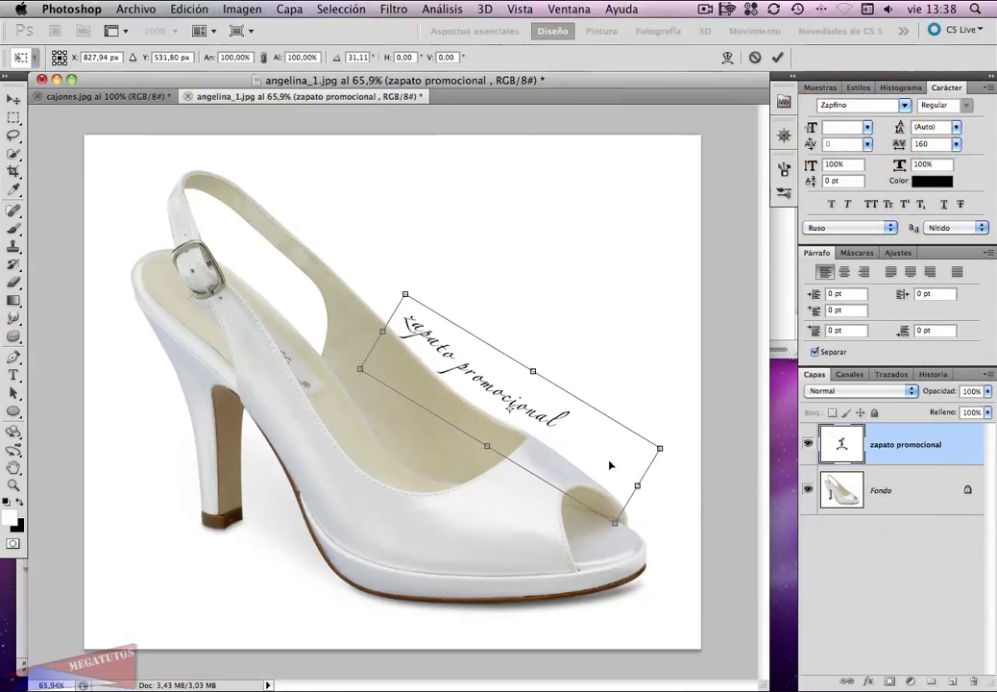
key(Return)
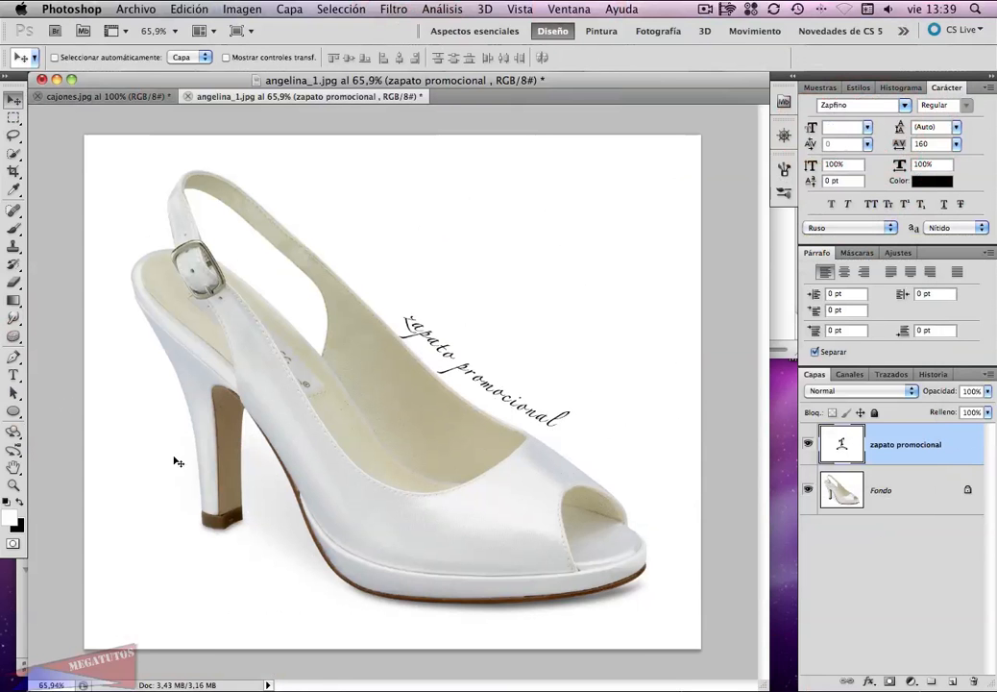
Step: Start a Pen tool path below the shoe's back rim and trace it down the rear edge of the heel
click(14, 375)
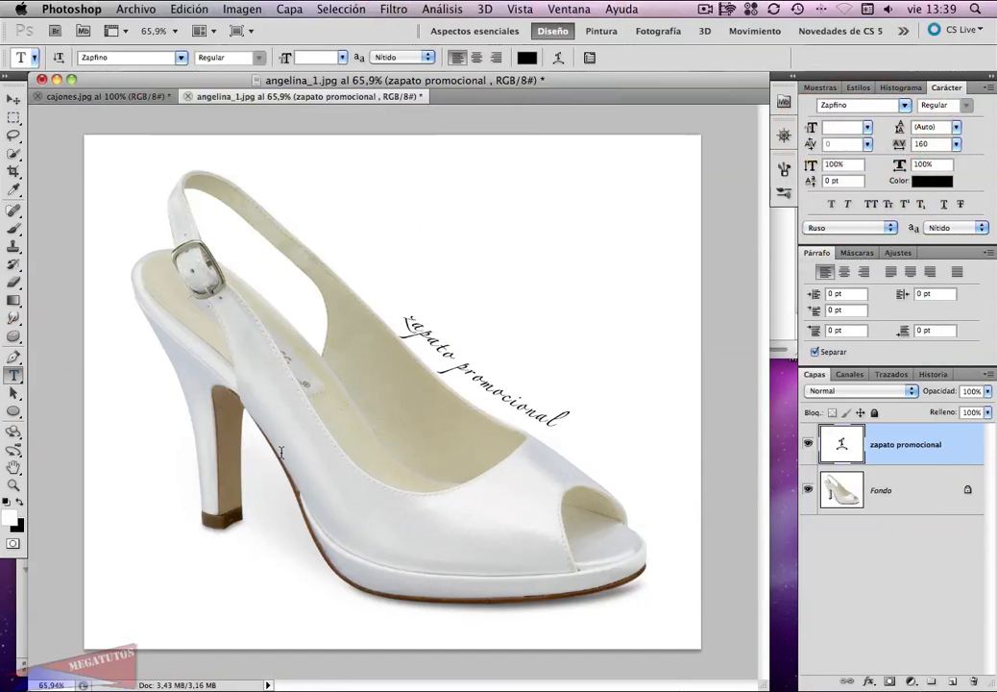
click(15, 357)
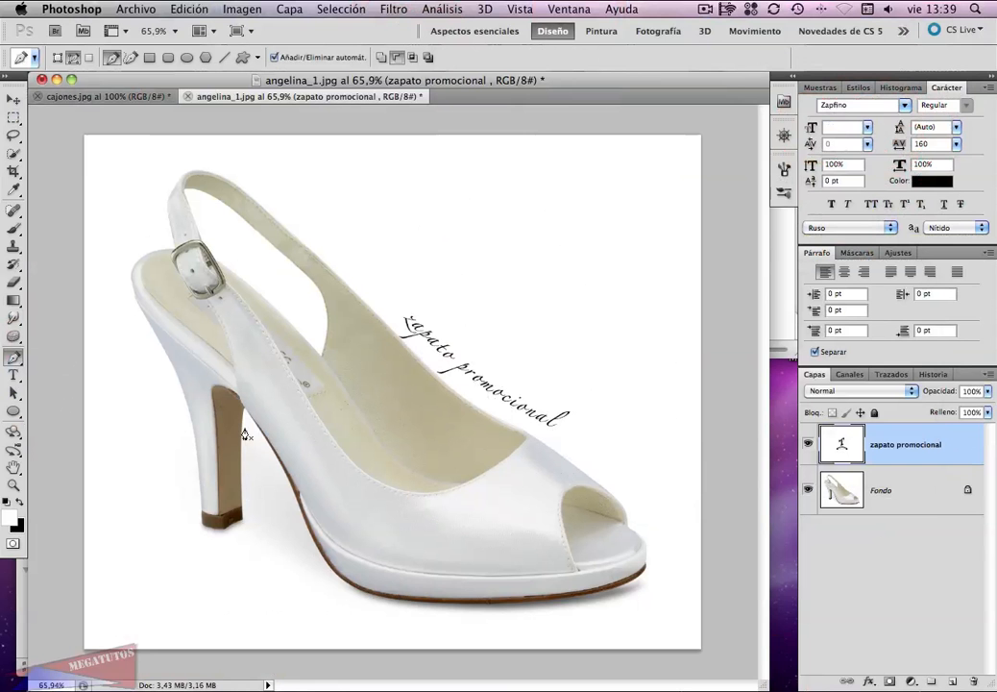
super+click(142, 346)
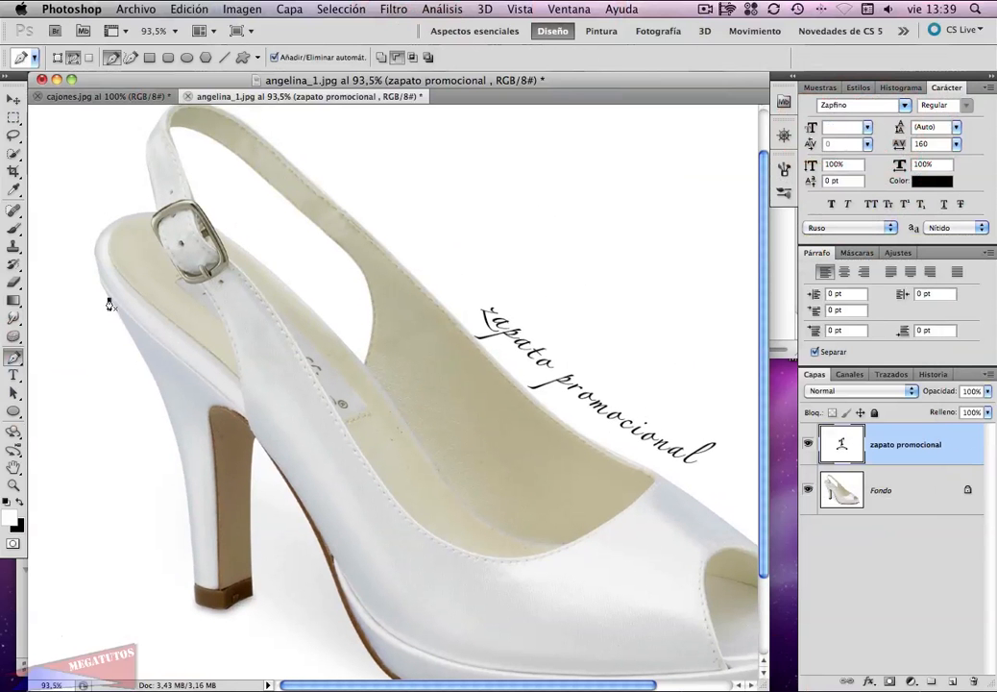
click(109, 299)
drag(164, 404, 166, 415)
alt+click(165, 407)
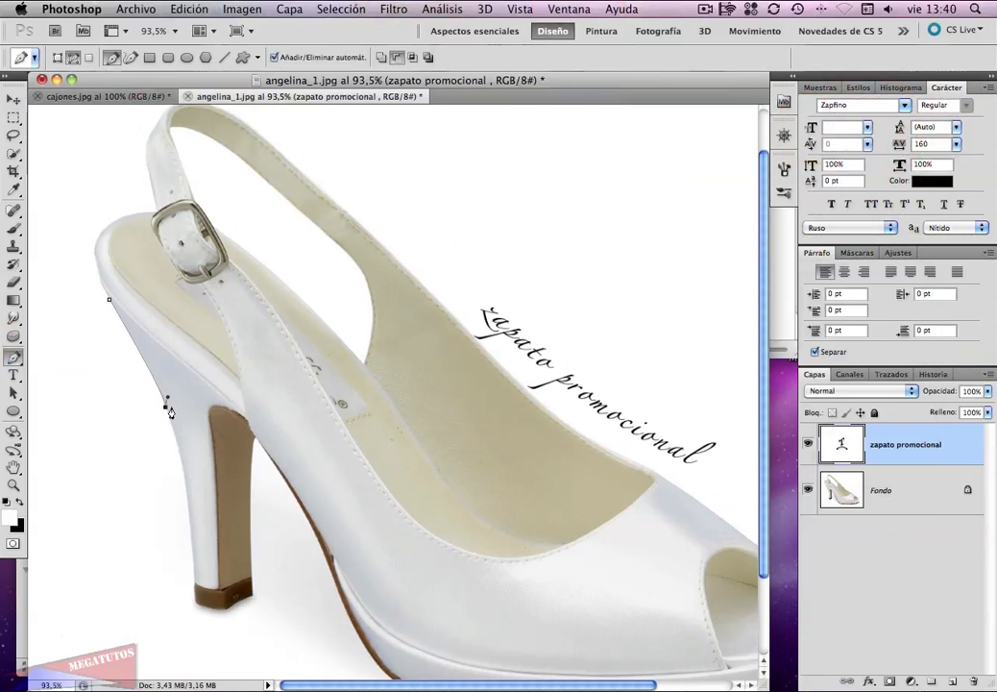
click(185, 476)
drag(185, 478, 189, 492)
click(192, 564)
drag(192, 565, 193, 587)
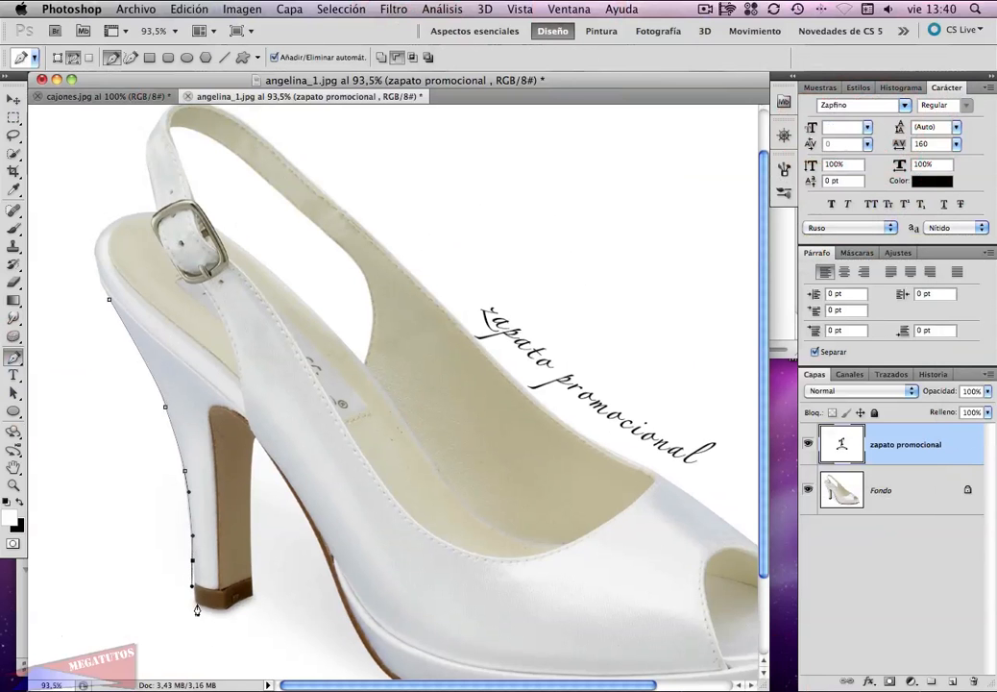
Step: Continue the path around the heel tip and up the heel's inner edge to the sole
click(197, 606)
click(227, 608)
click(251, 596)
click(254, 447)
drag(254, 444, 259, 409)
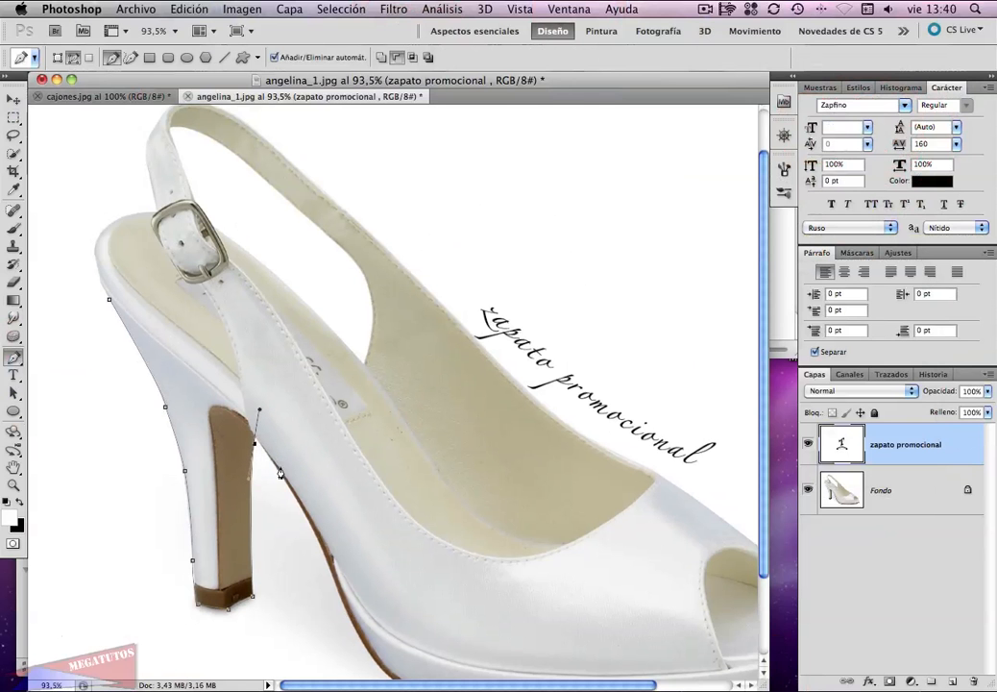
Step: Extend the path from the top of the heel along the sole's arch to the platform, and finish it
drag(284, 484, 298, 487)
key(super+z)
alt+click(255, 444)
click(320, 538)
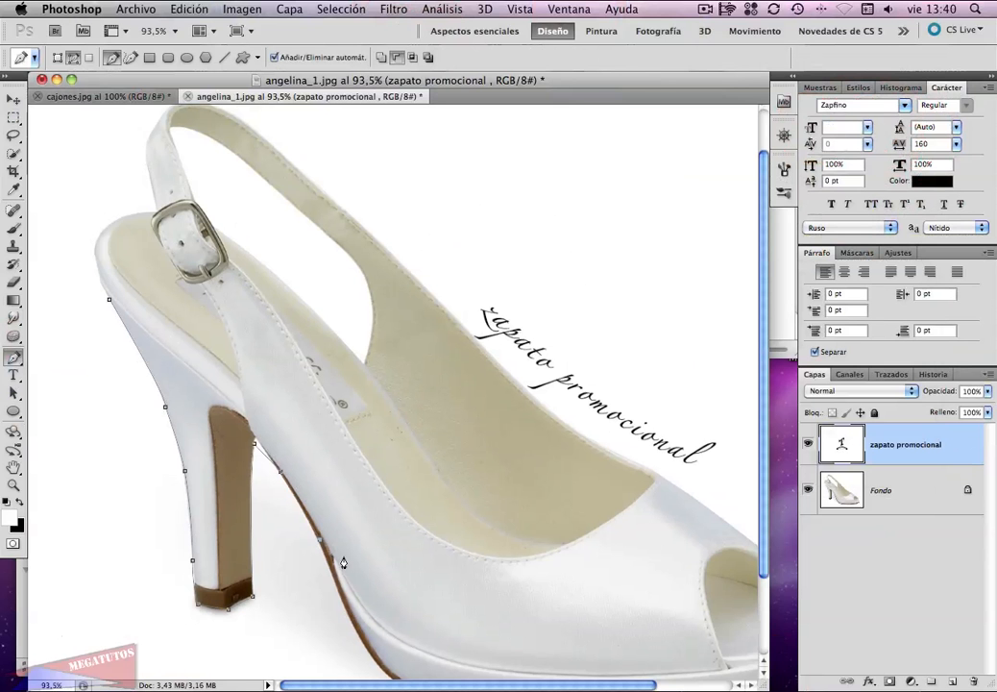
click(349, 619)
scroll(389, 601, down, 3)
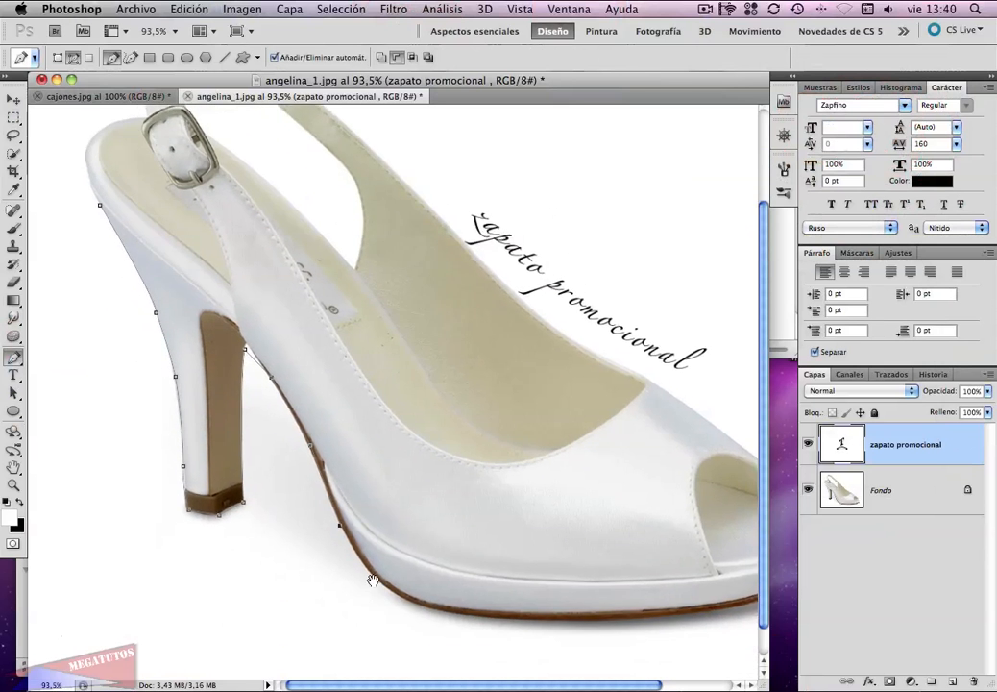
click(377, 576)
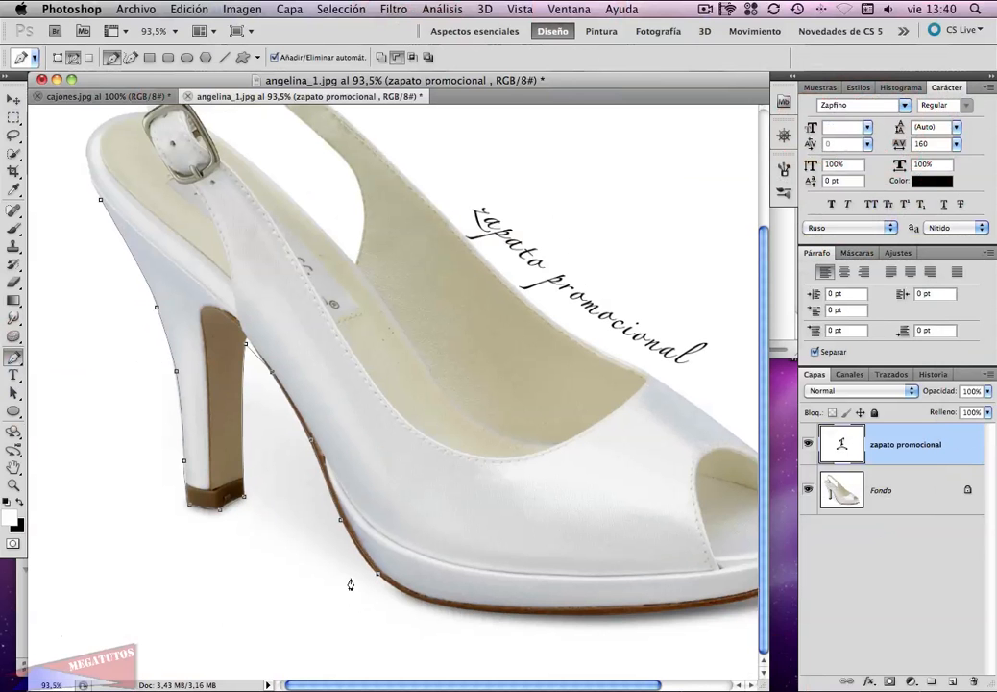
key(Return)
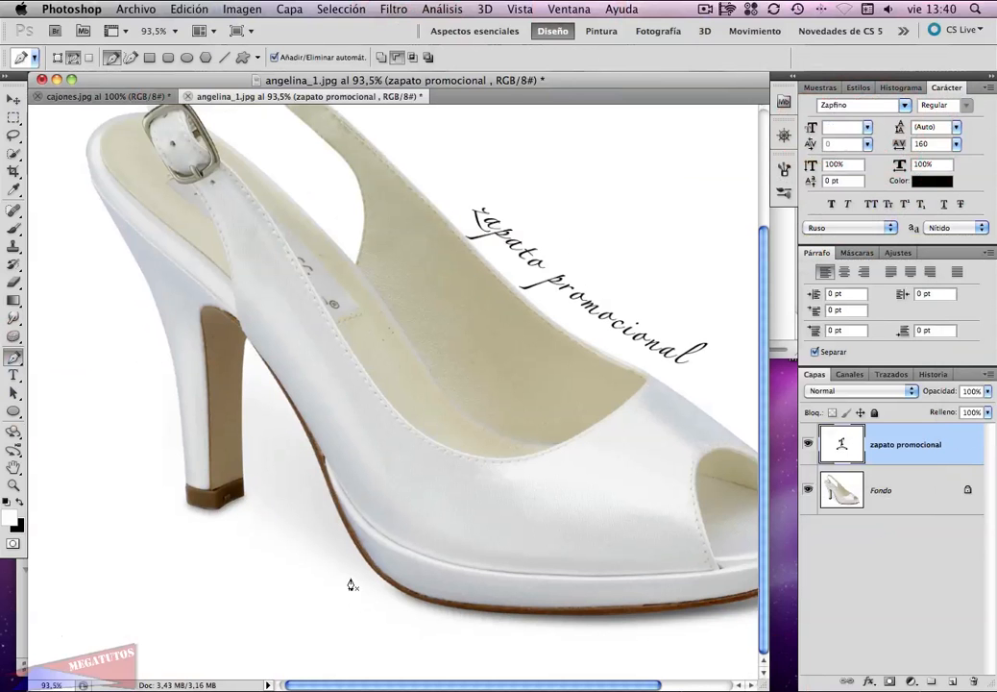
Step: Select the work path "Trazado de trabajo" so it shows on the image, with the Type tool active
click(890, 374)
click(865, 402)
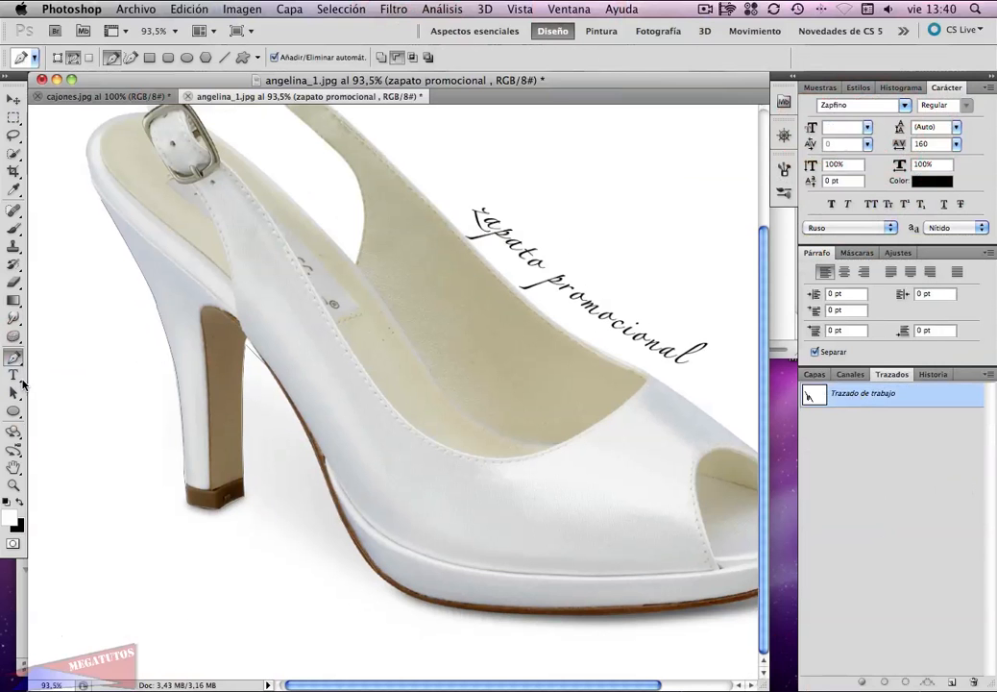
key(t)
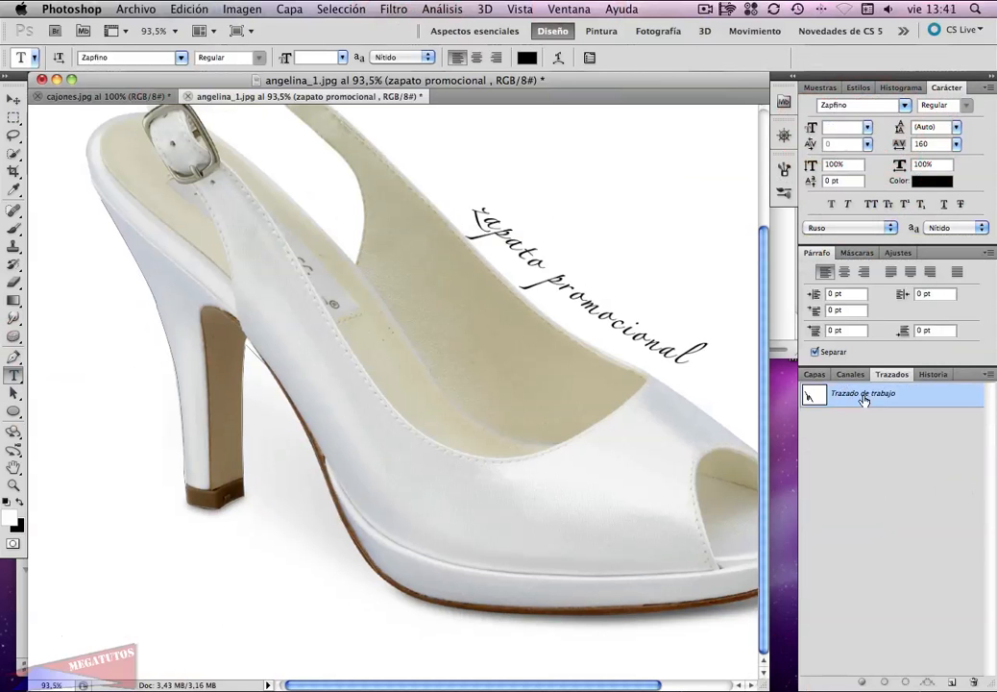
click(844, 427)
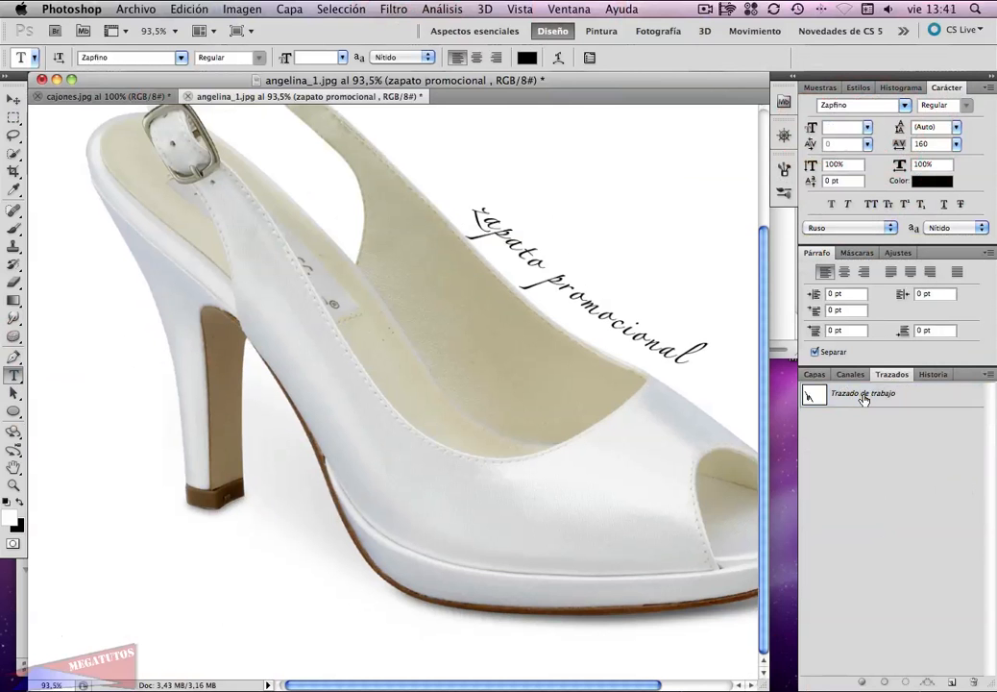
click(832, 402)
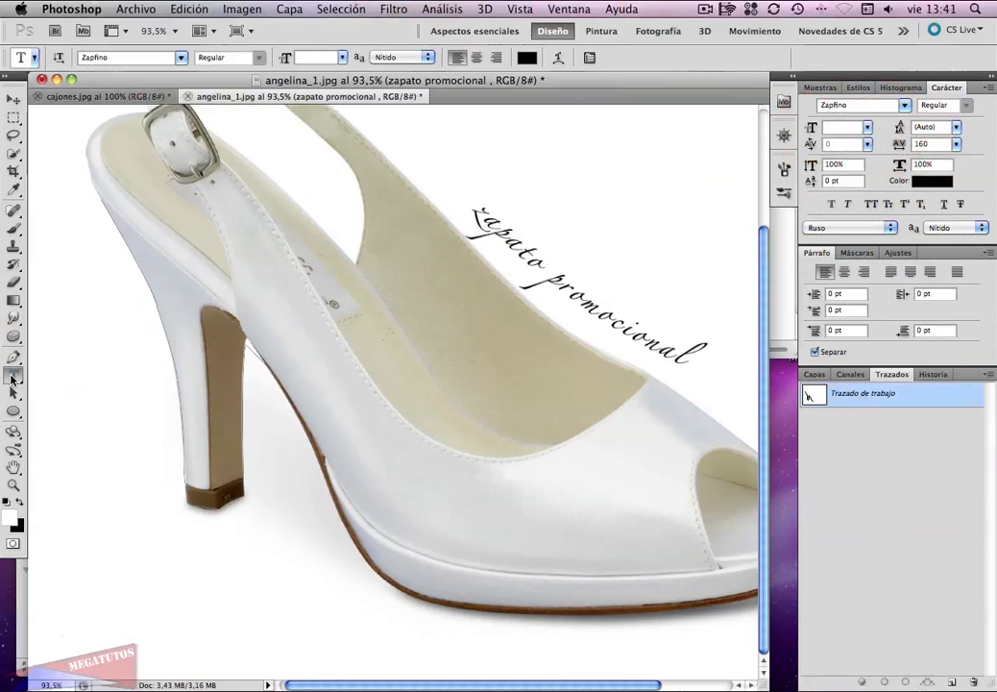
Step: Start text on the path at the heel's rear top, set its size to 16 pt, and enter "vamos a ilustrar el ejemplo de co"
click(101, 201)
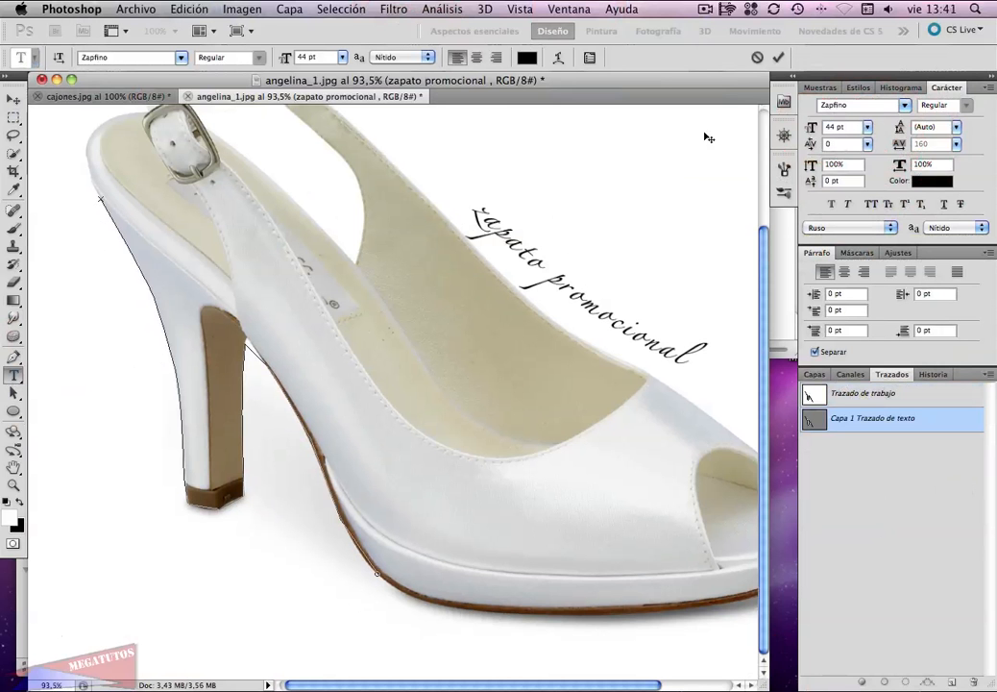
click(834, 126)
text(16)
text(vamos a)
text( la)
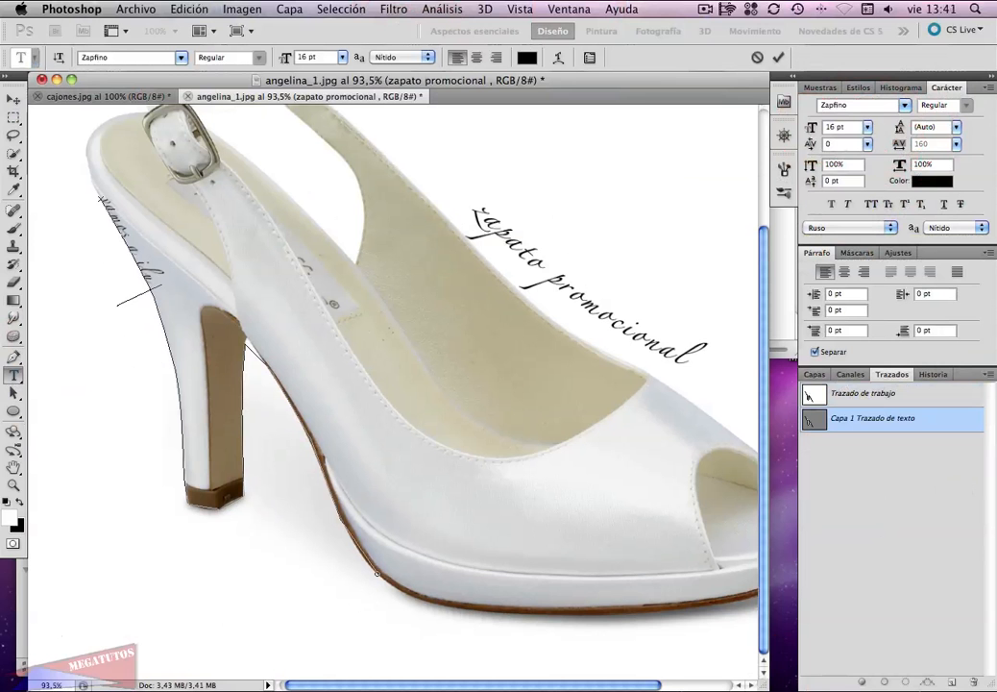
text(strar el d)
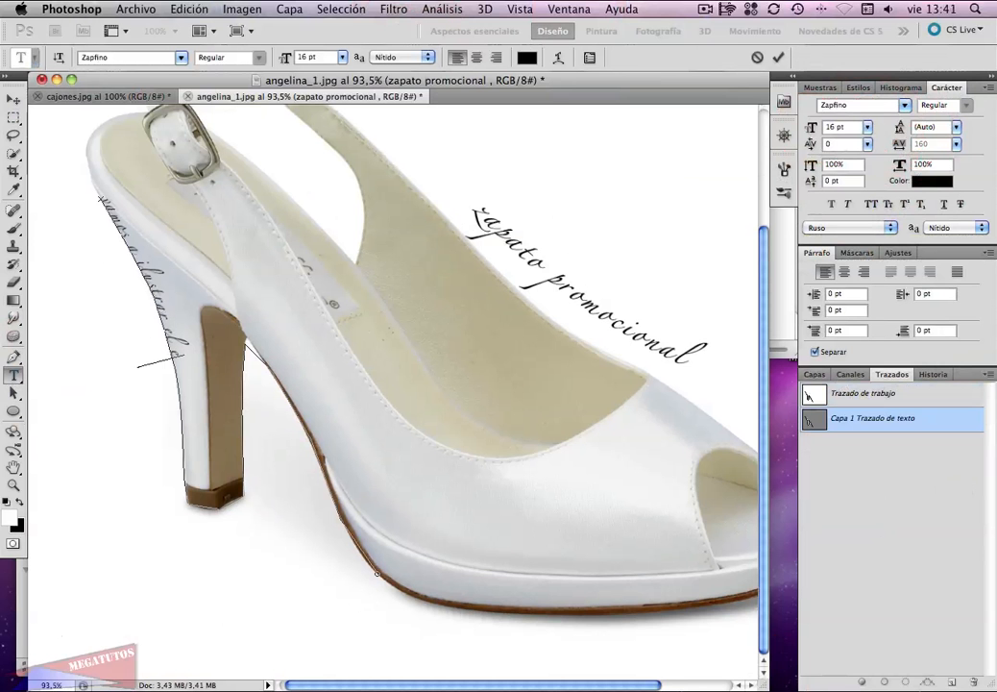
key(BackSpace)
text(ejemplo de co)
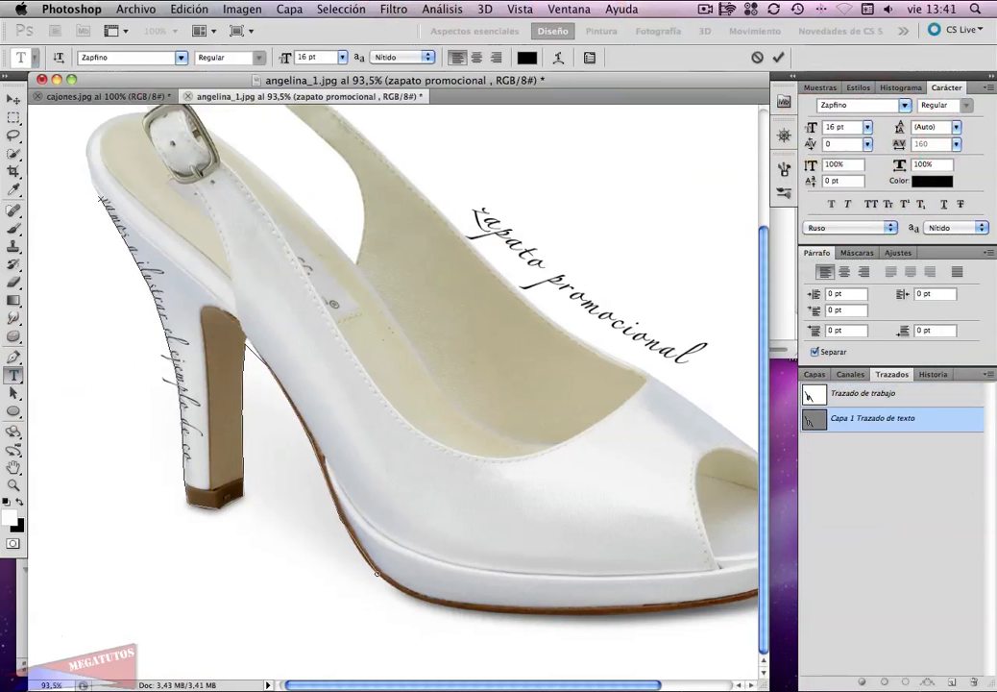
Step: Continue the path text with "mo escribir en el borde de un objeto con la erramienta de texto" and show the layer list
text(mo)
text(crear texto en)
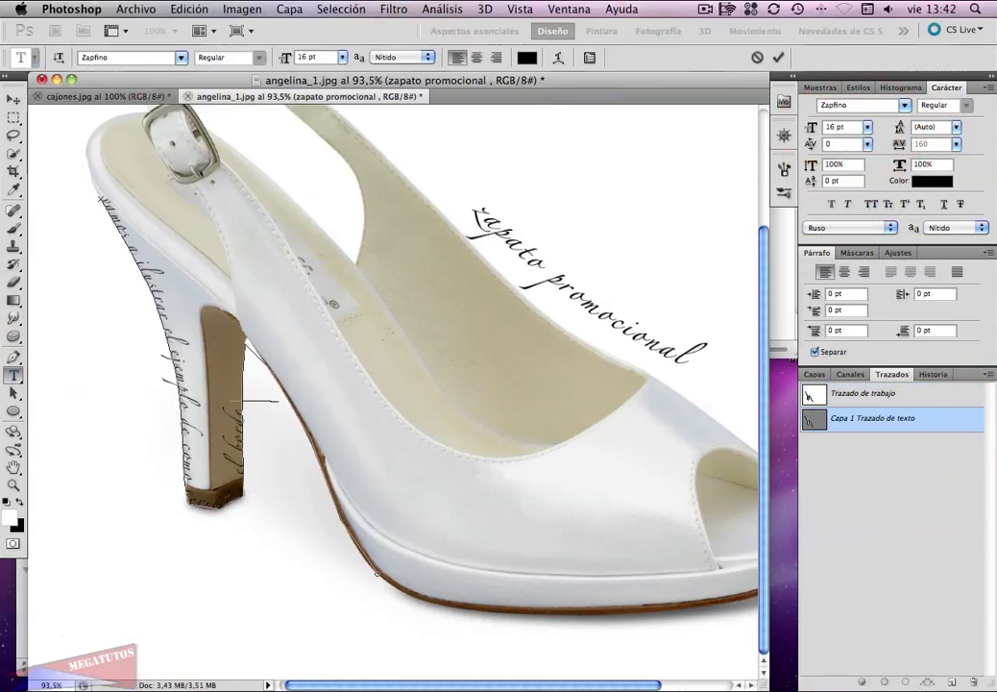
text( un trazaon)
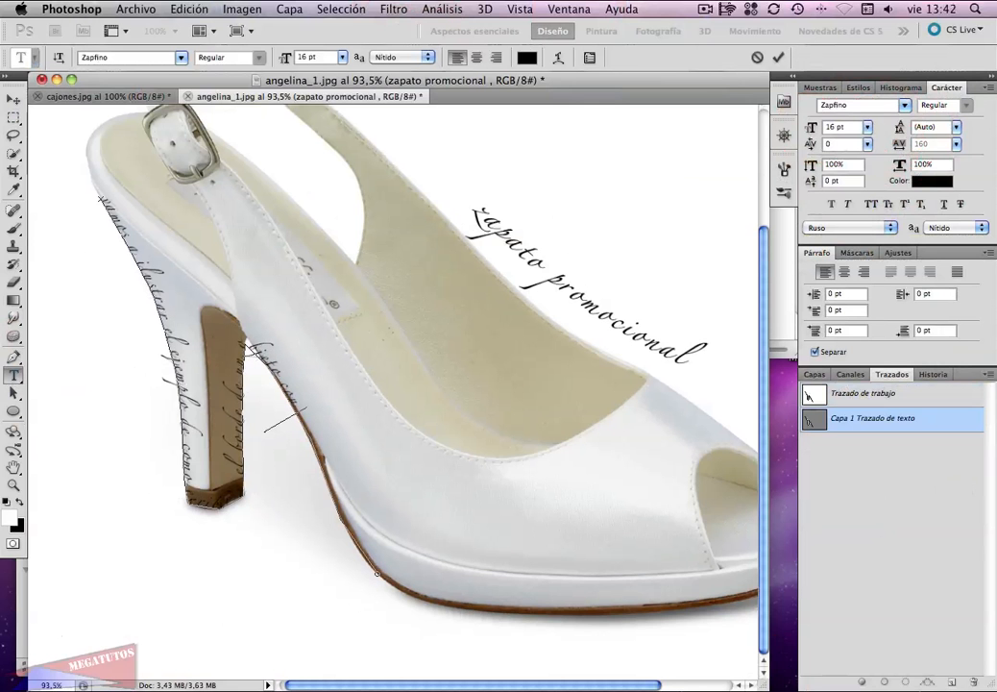
text( fo)
text(rma deta de te)
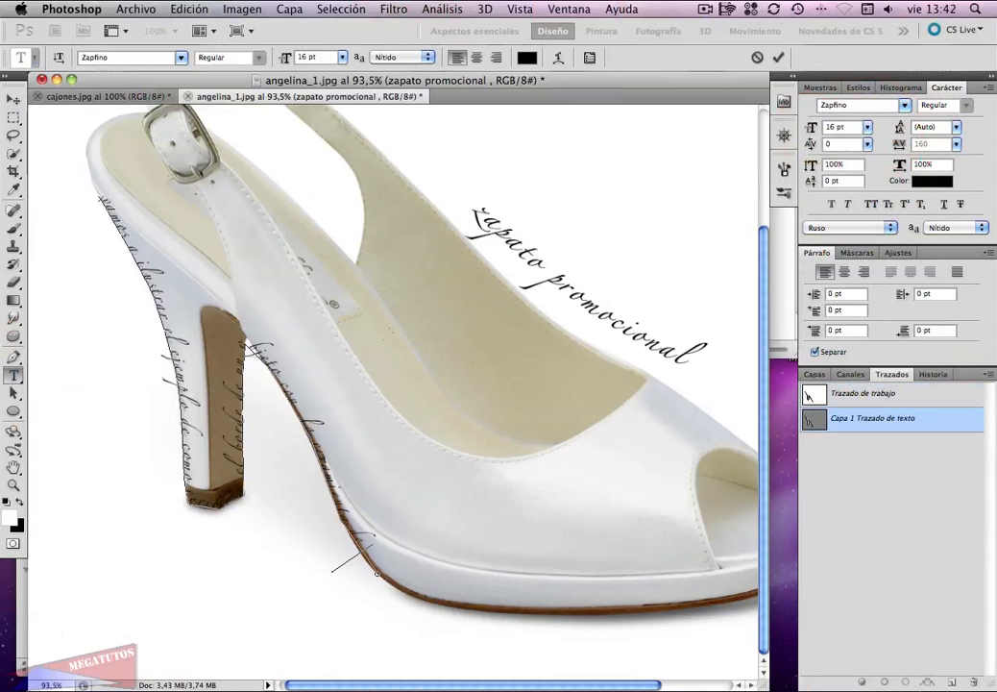
text(xto)
click(817, 374)
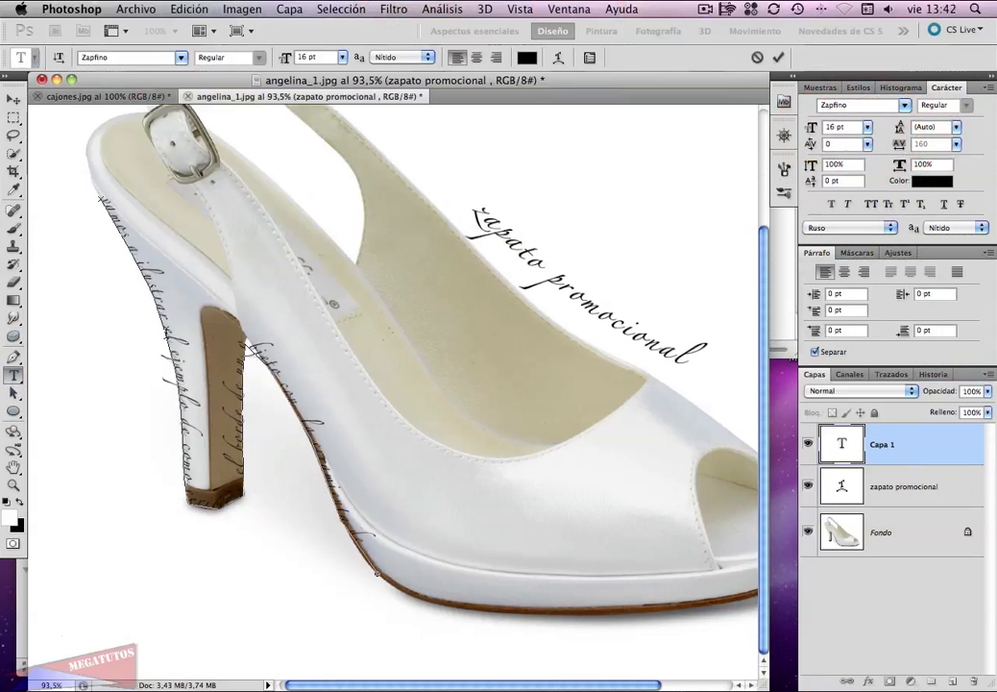
Step: Commit the text and, with the Direct Selection tool, adjust the text path's curve to fit the sole's arch
click(19, 393)
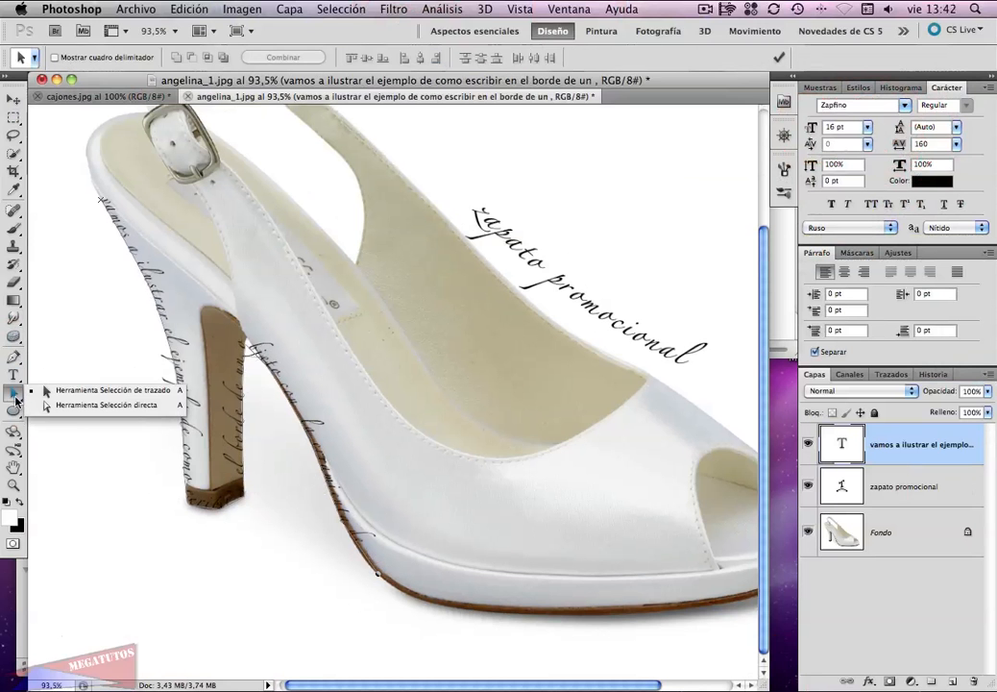
click(123, 406)
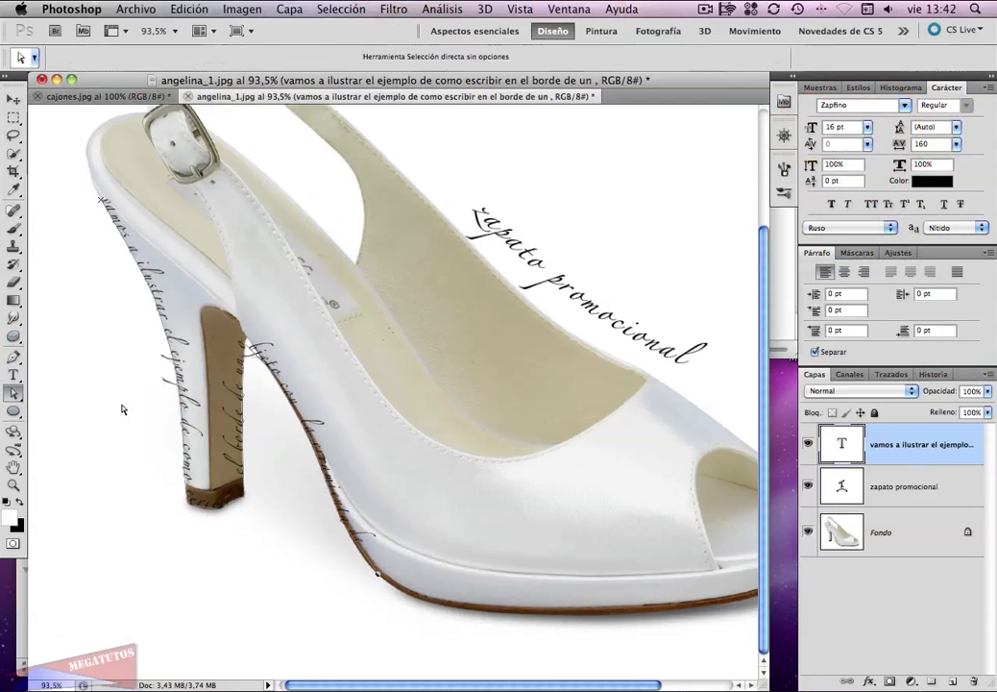
click(378, 577)
drag(341, 520, 417, 491)
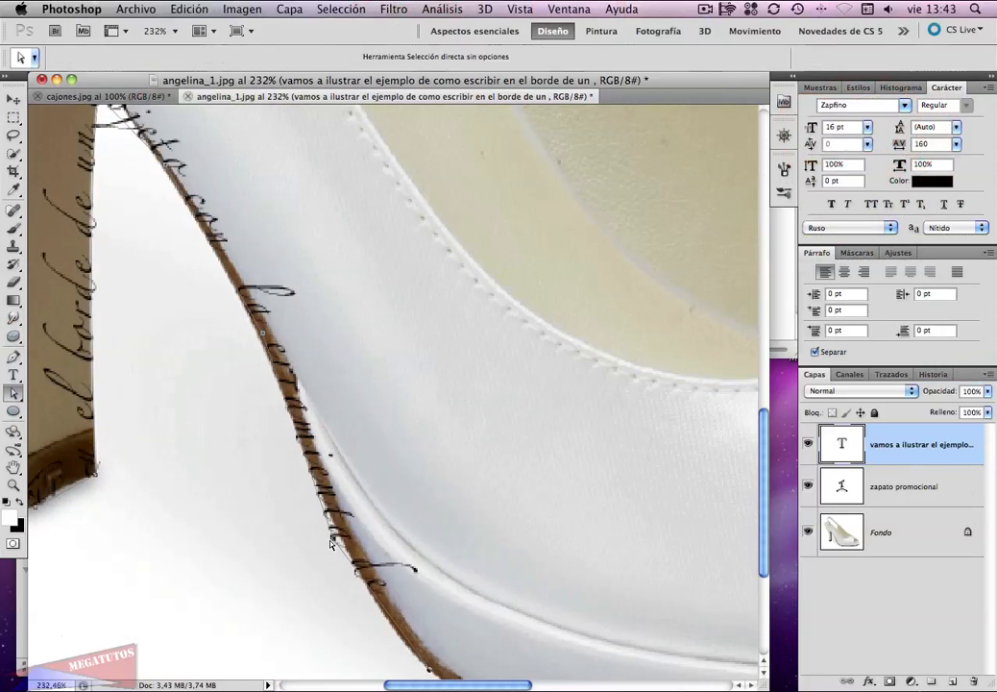
mouse_move(329, 544)
mouse_down()
mouse_move(314, 527)
mouse_move(332, 543)
mouse_up()
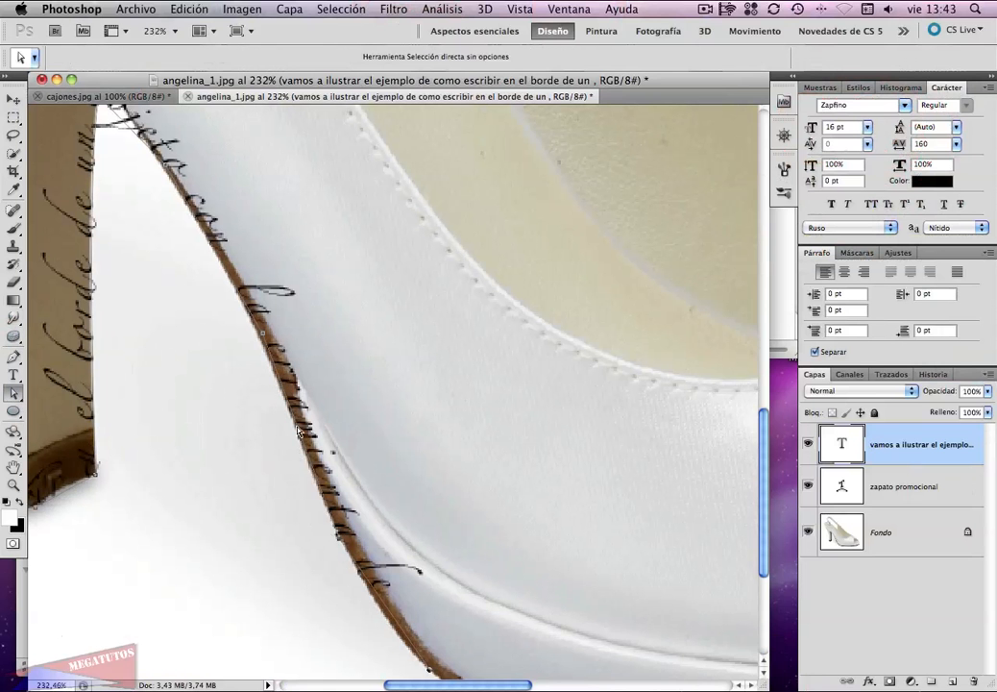
Step: Move the text path's anchor point at the top of the heel's inner edge to tighten the corner with the sole
drag(122, 303, 252, 416)
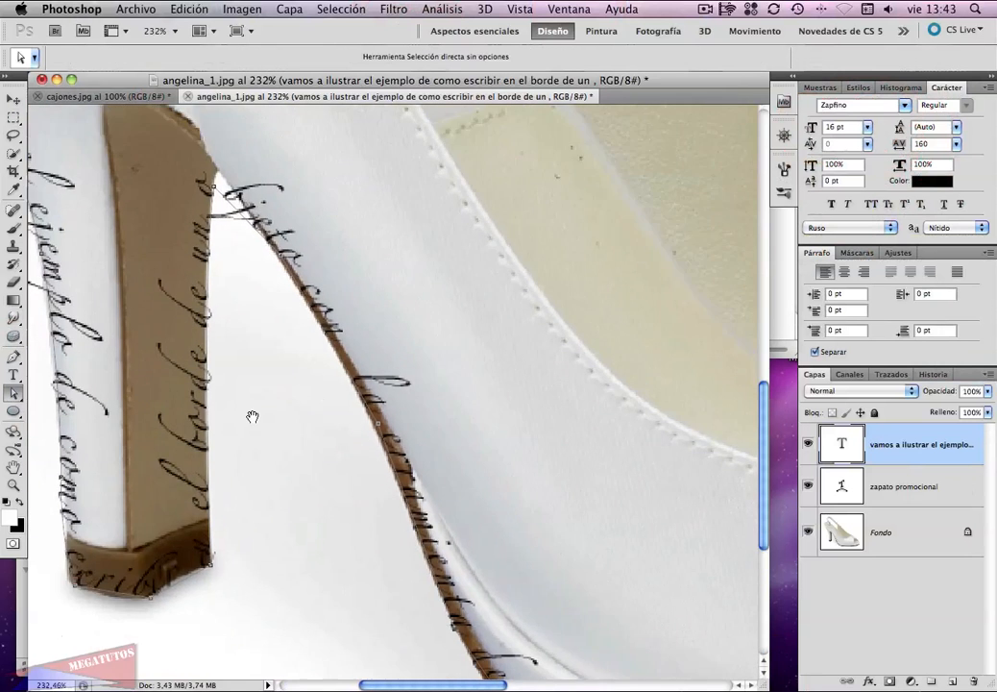
drag(197, 214, 296, 382)
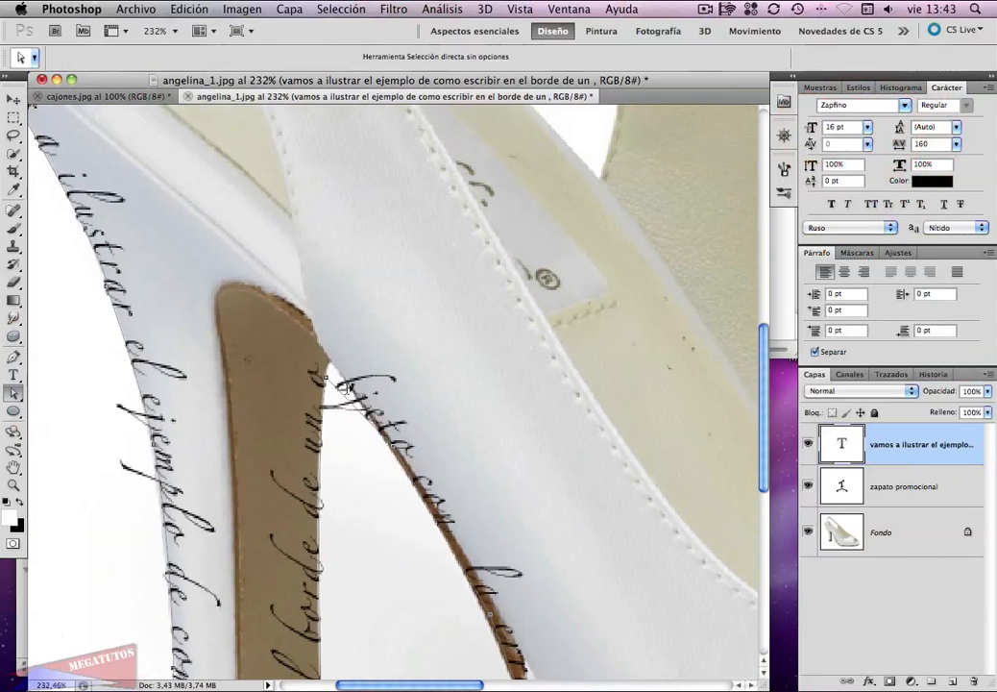
drag(327, 379, 328, 401)
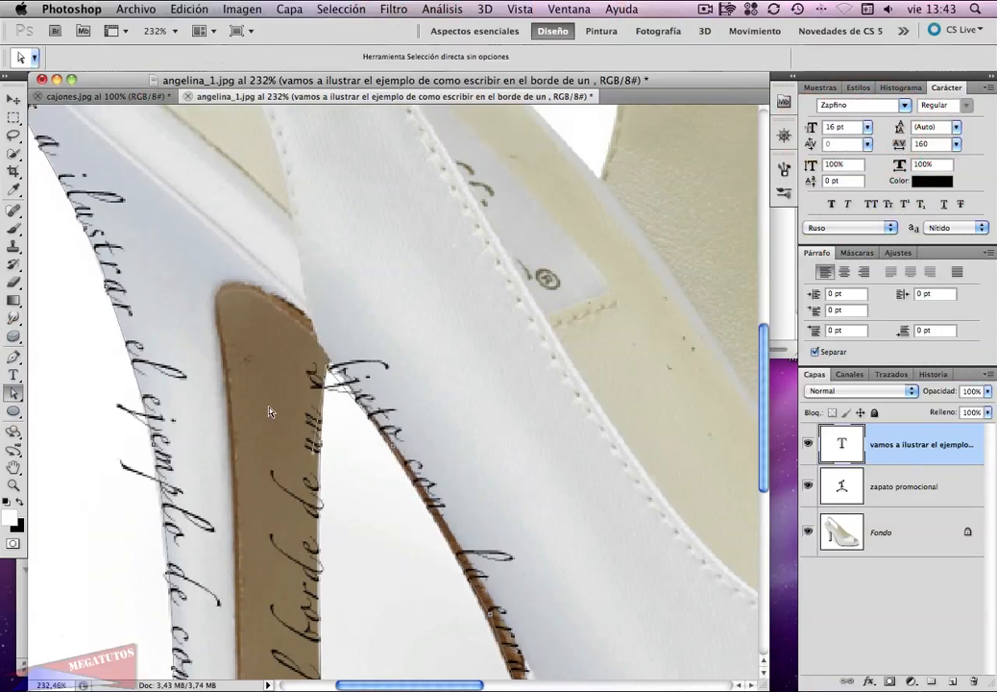
Step: With the Path Selection tool, shift the text's start point down the heel's rear edge and flip the text to the path's outer side
click(15, 393)
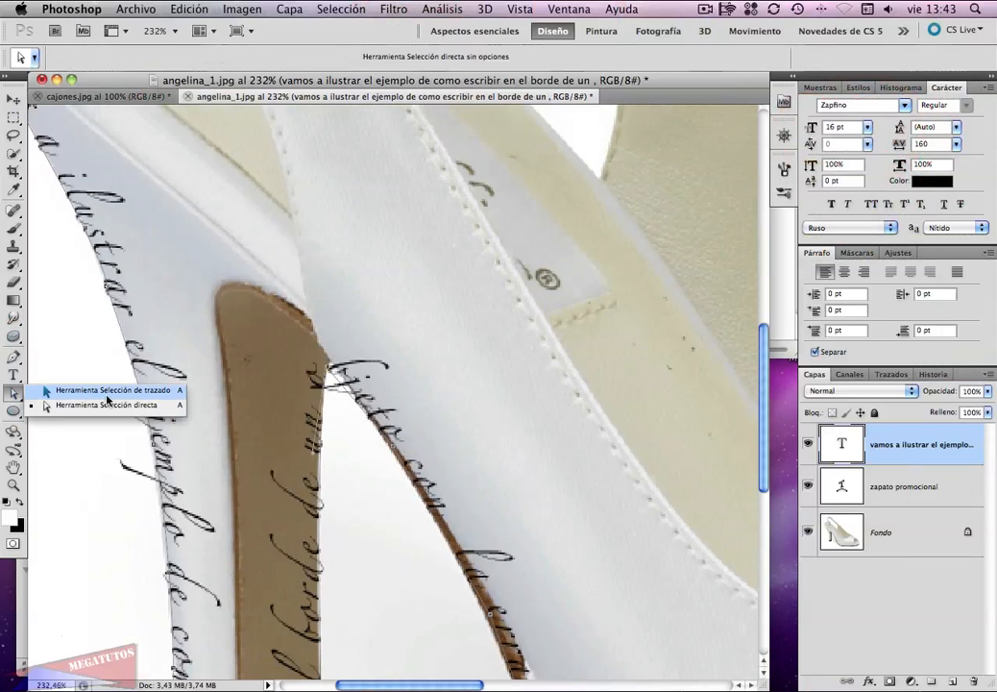
click(135, 391)
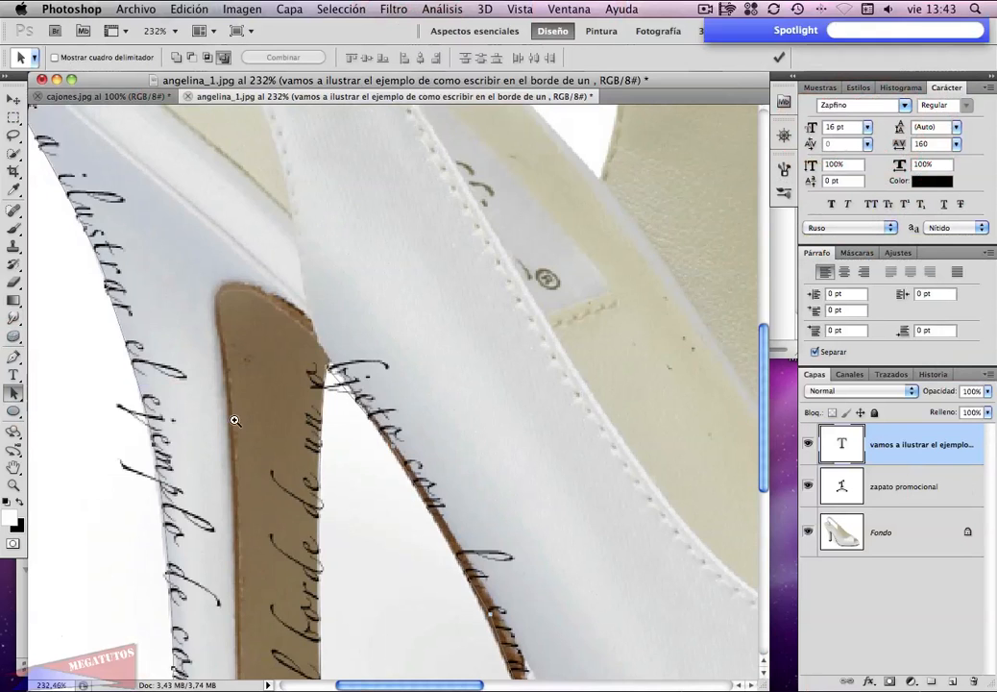
scroll(234, 416, down, 4)
scroll(191, 434, down, 1)
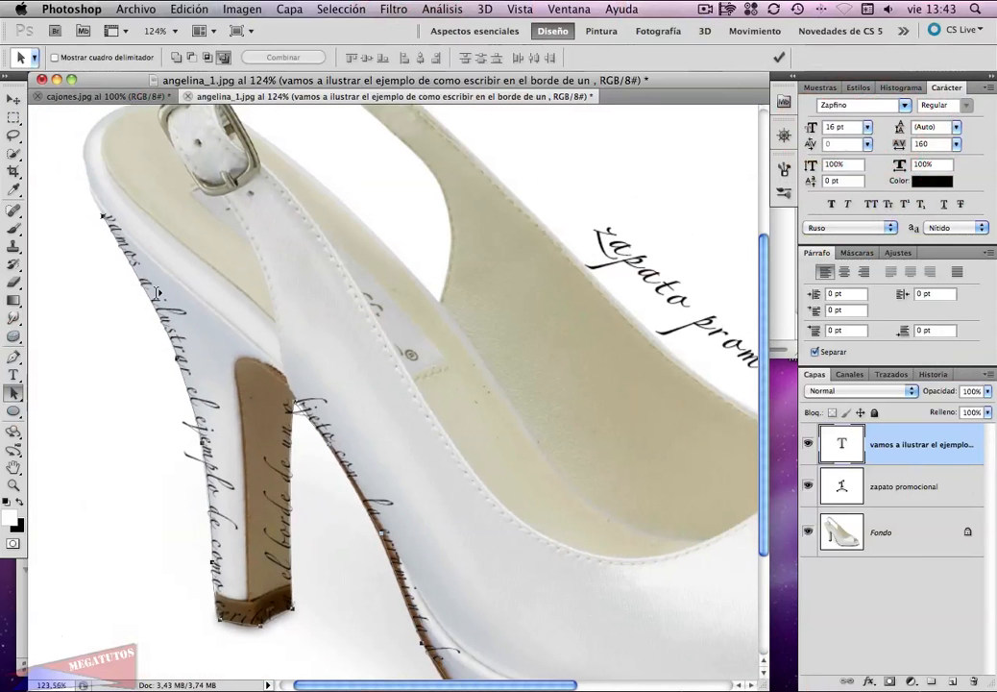
mouse_move(177, 311)
mouse_down()
mouse_move(187, 341)
mouse_move(128, 248)
mouse_move(122, 318)
mouse_move(162, 320)
mouse_up()
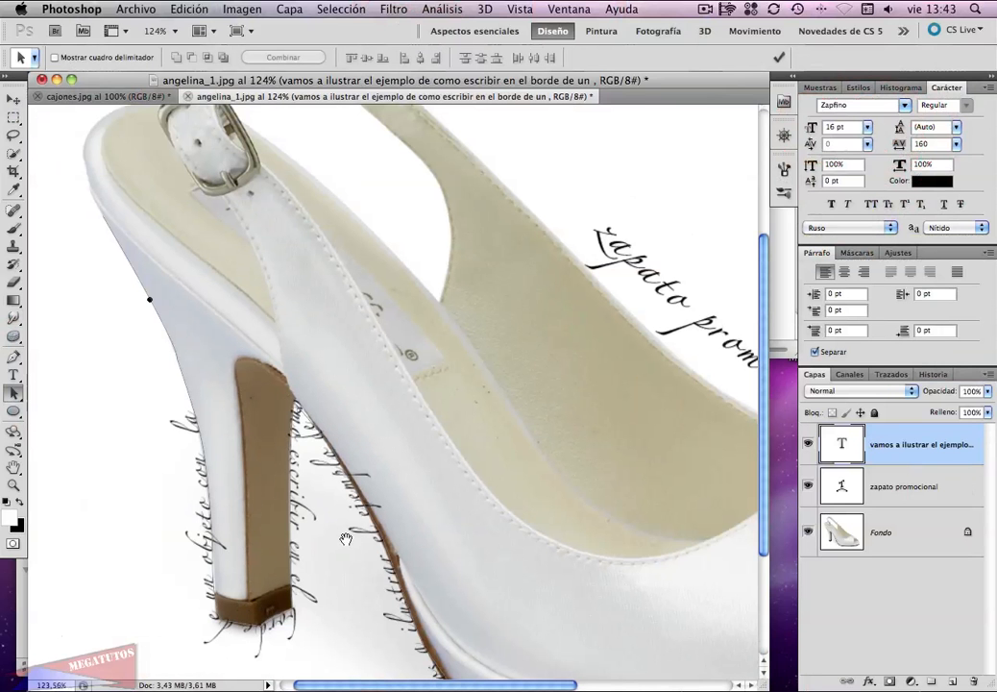
drag(346, 539, 214, 465)
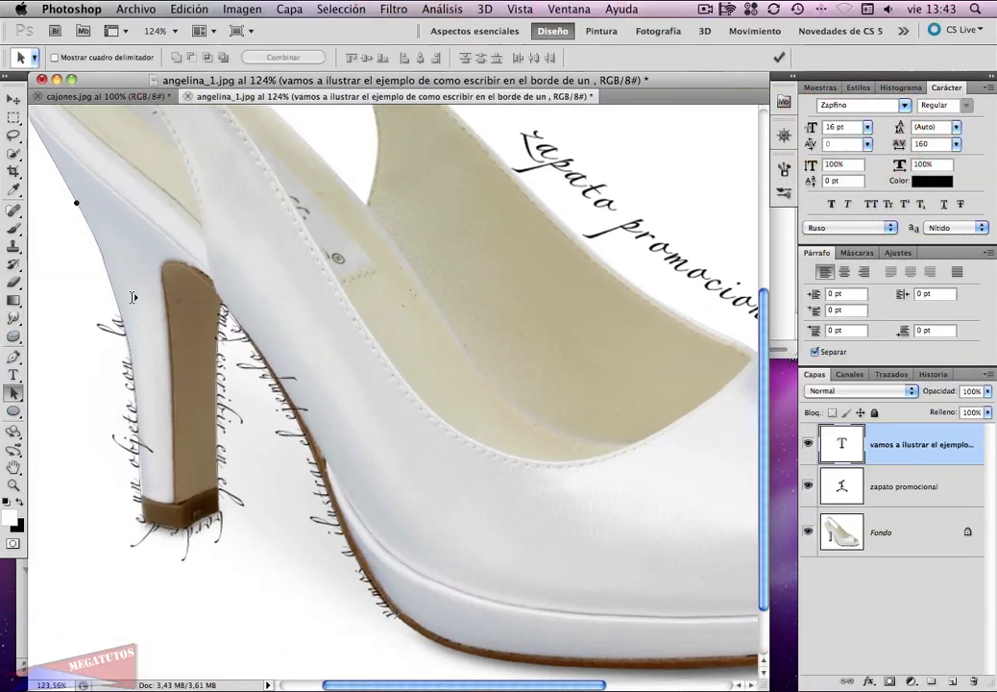
Step: Flip the text back and forth across the path, leaving it on the shoe side and reading down from the heel's rear edge
mouse_move(96, 269)
mouse_down()
mouse_move(126, 329)
mouse_move(112, 334)
mouse_move(109, 325)
mouse_move(112, 336)
mouse_move(67, 275)
mouse_move(104, 260)
mouse_move(161, 388)
mouse_move(141, 406)
mouse_move(205, 514)
mouse_move(198, 525)
mouse_move(223, 475)
mouse_move(205, 345)
mouse_move(219, 350)
mouse_up()
key(alt+super+z)
key(alt+super+z)
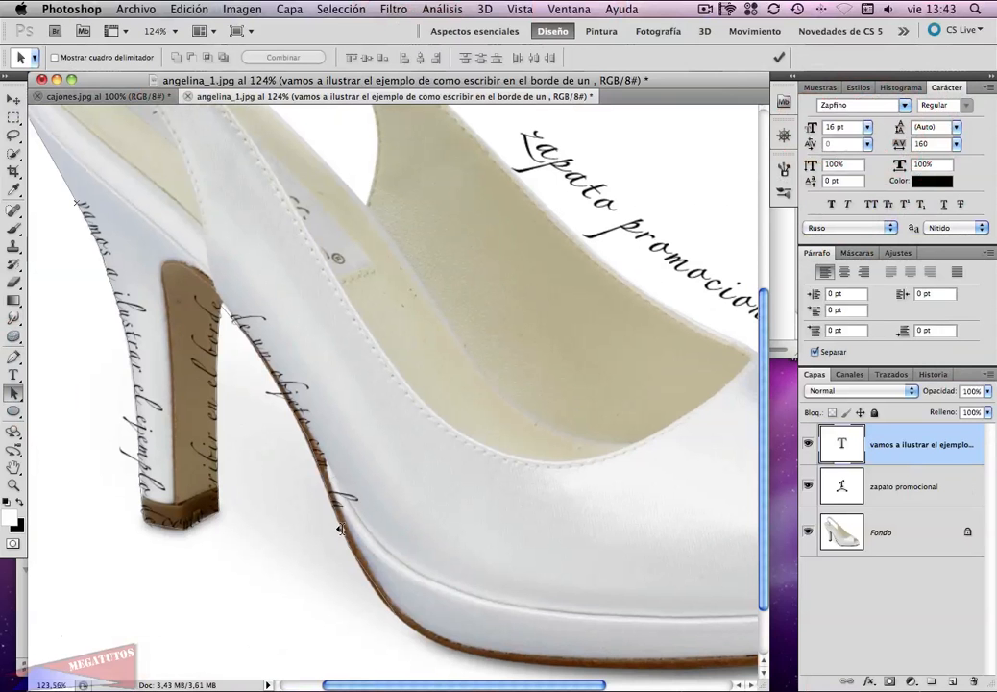
mouse_move(278, 432)
mouse_down()
mouse_move(365, 565)
mouse_move(439, 636)
mouse_move(432, 614)
mouse_up()
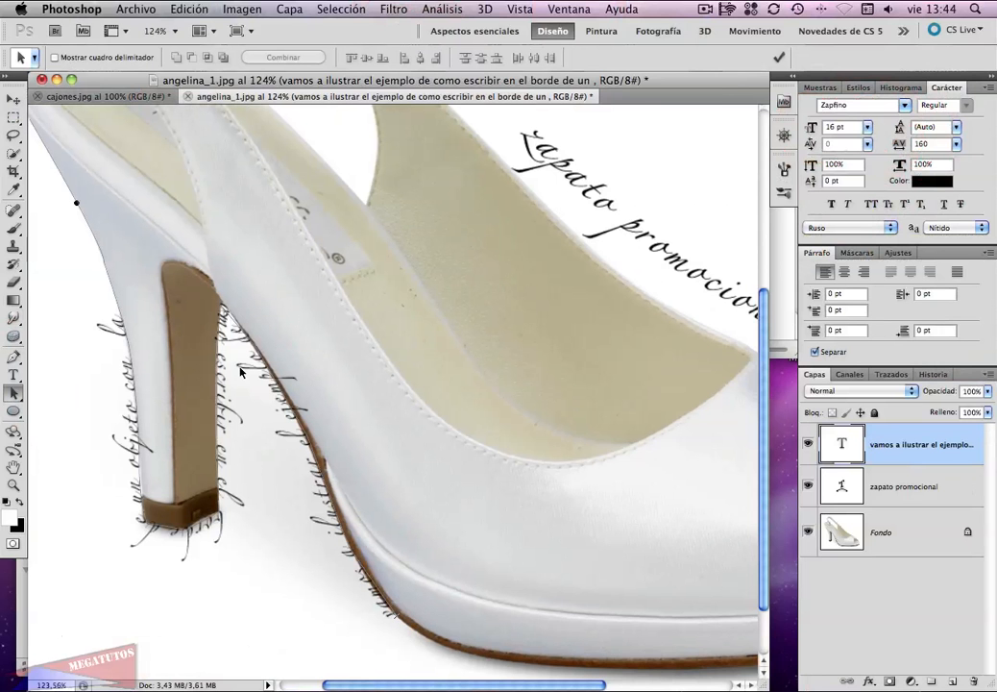
click(99, 250)
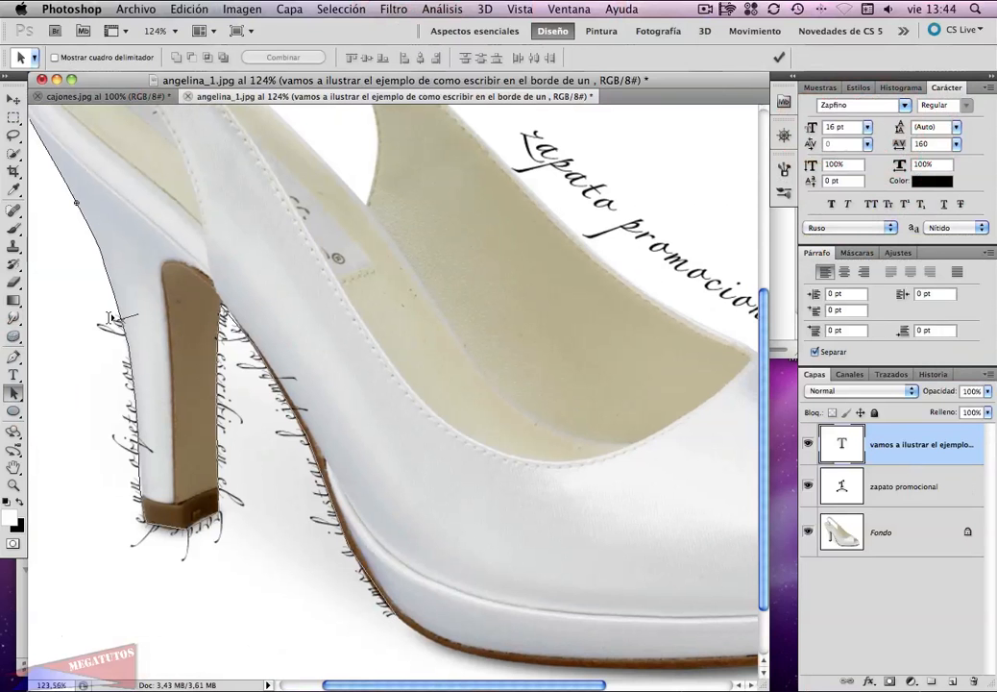
mouse_move(101, 249)
mouse_down()
mouse_move(280, 485)
mouse_move(390, 513)
mouse_up()
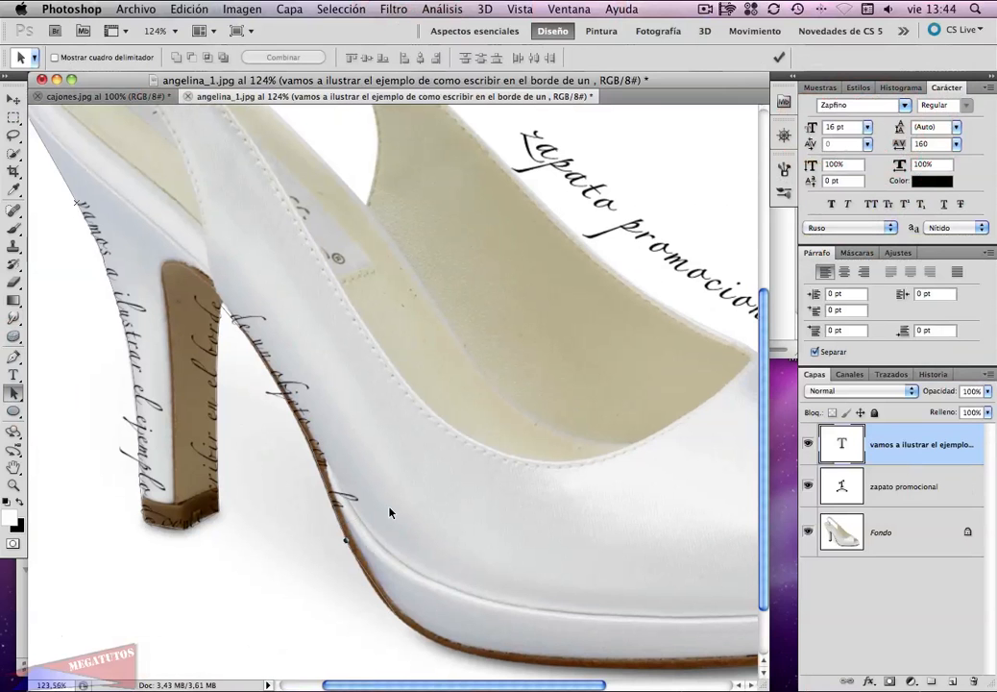